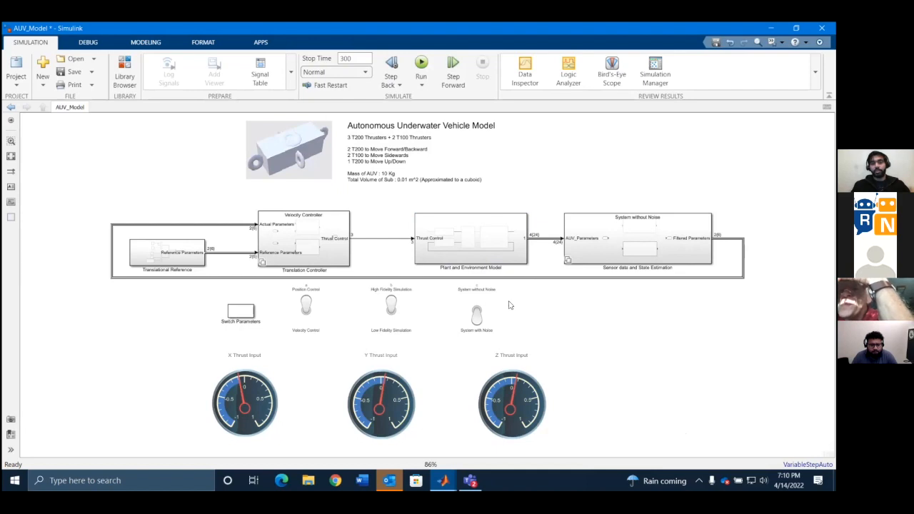
Look over the Plant and Environment Model and its Propulsion Forces & Moments subsystem, and return to the model's top level
double_click(471, 243)
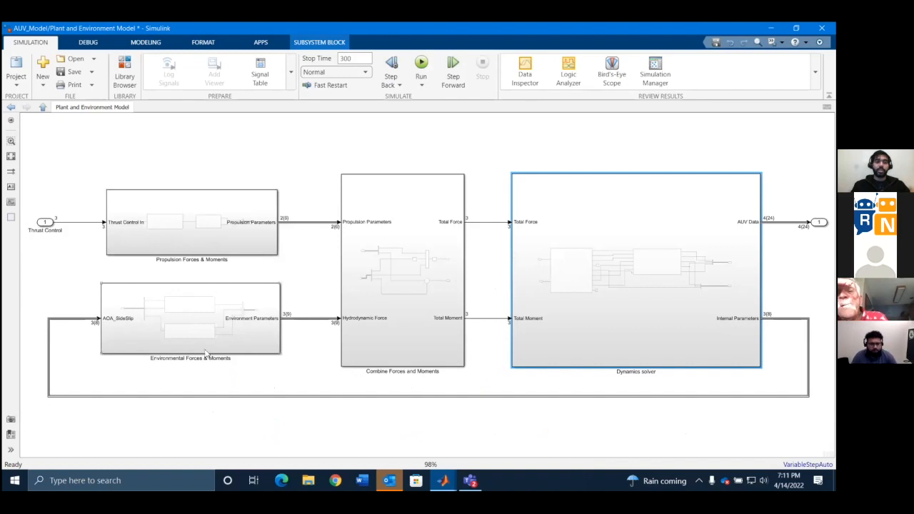
double_click(183, 236)
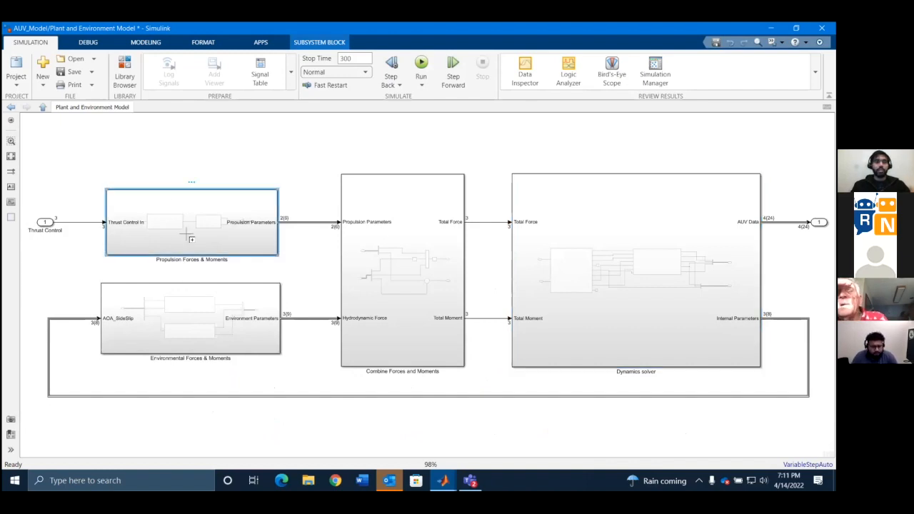
left_click(42, 107)
left_click(42, 107)
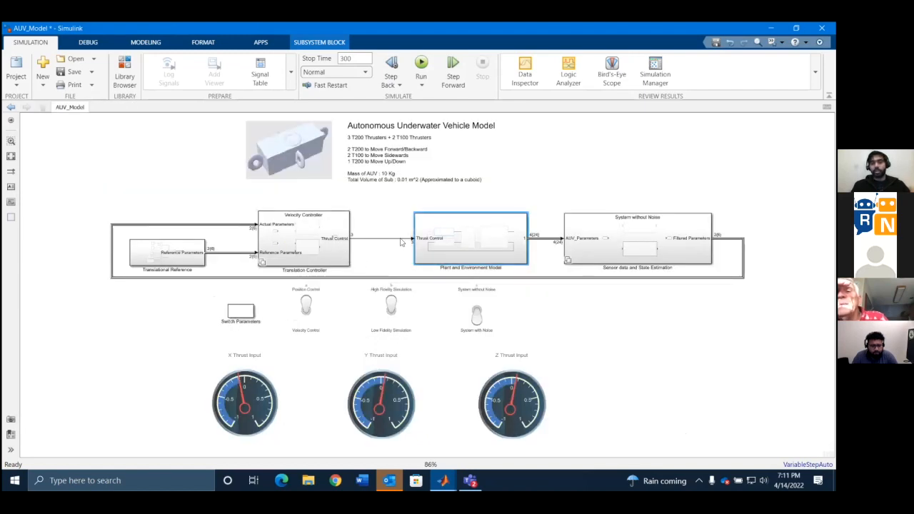
Examine the thruster transfer functions in PWM Signals to Thrust, inside Input commands to Thrust under Propulsion Forces & Moments
double_click(458, 237)
double_click(169, 221)
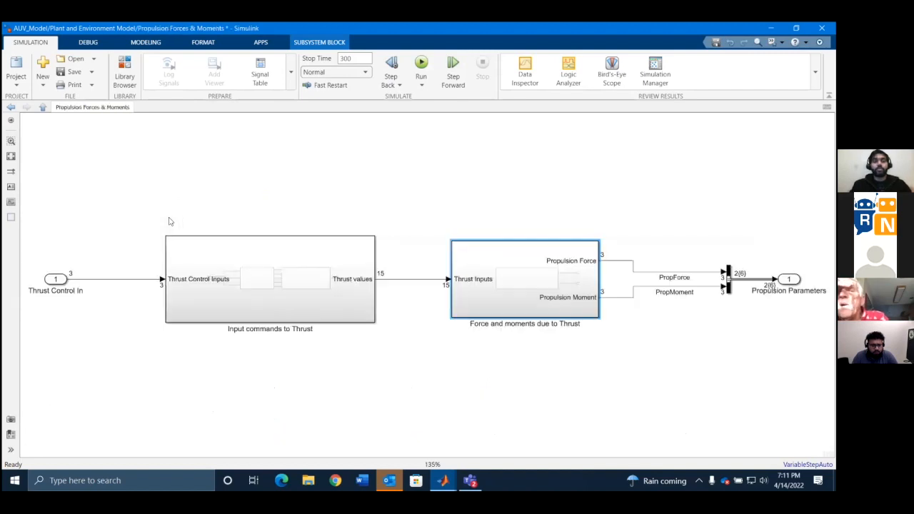
double_click(270, 300)
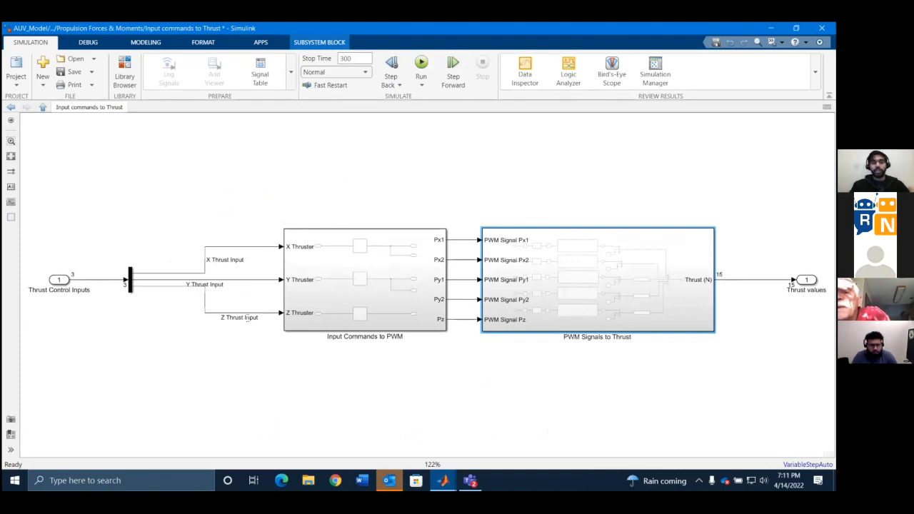
double_click(534, 280)
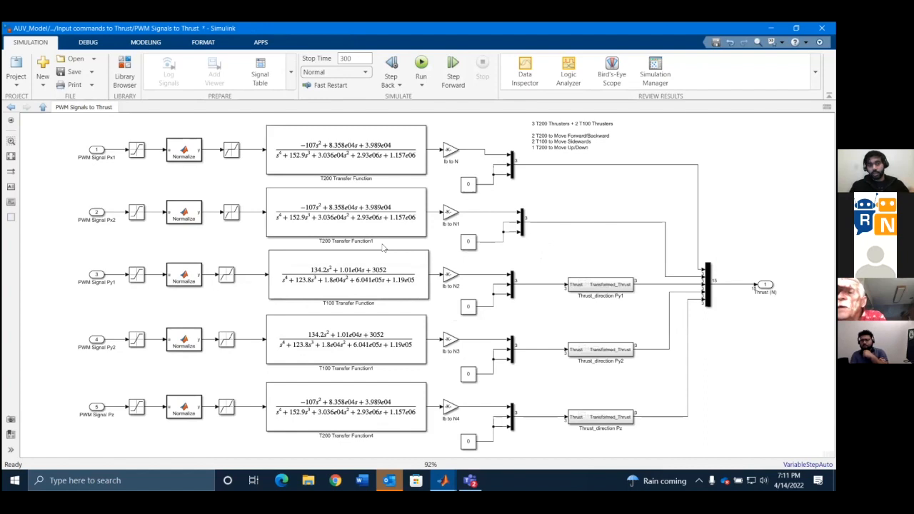
Return from the PWM Signals to Thrust subsystem to the top level of AUV_Model
left_click(43, 107)
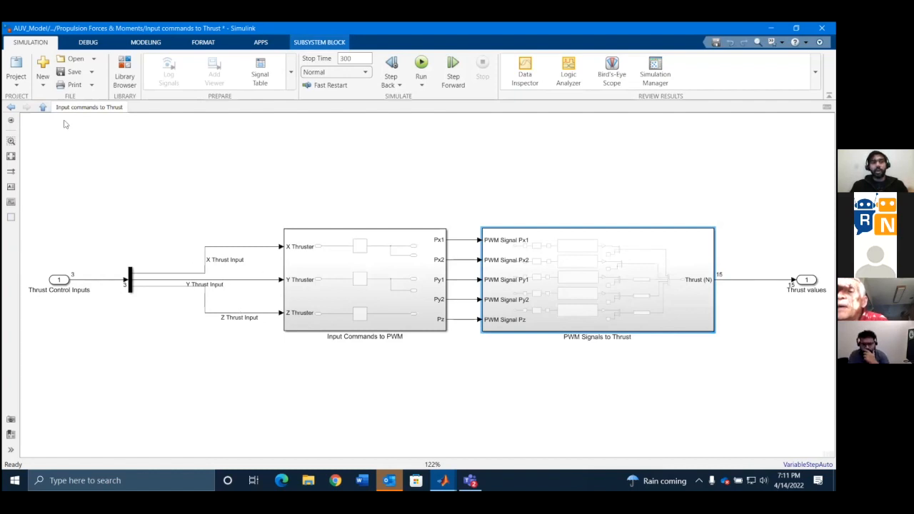
left_click(43, 107)
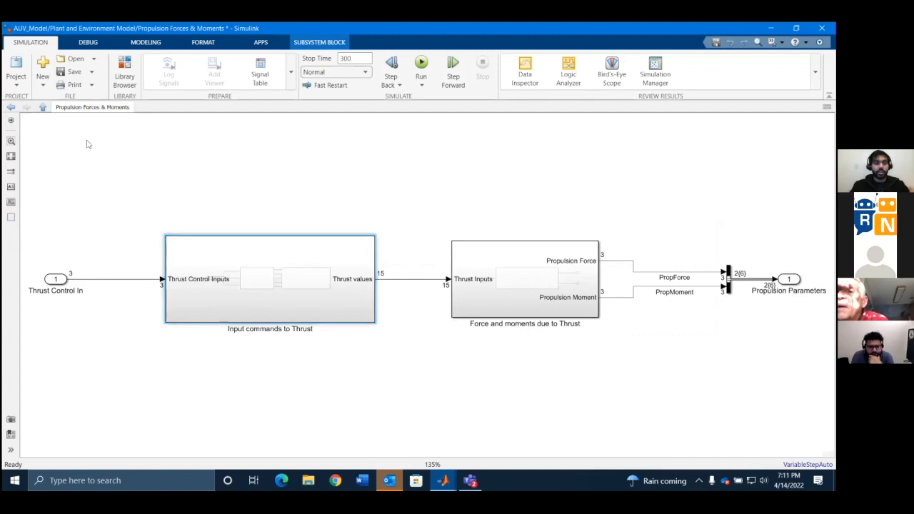
left_click(43, 106)
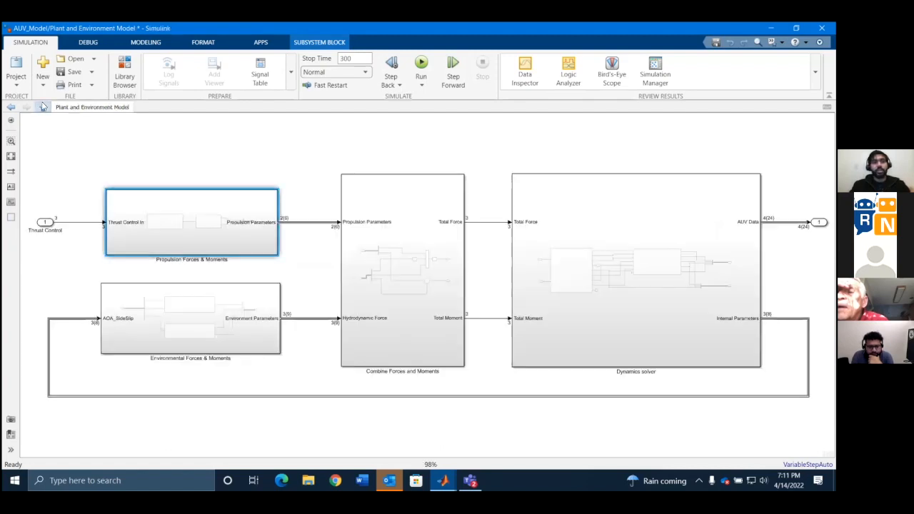
left_click(43, 107)
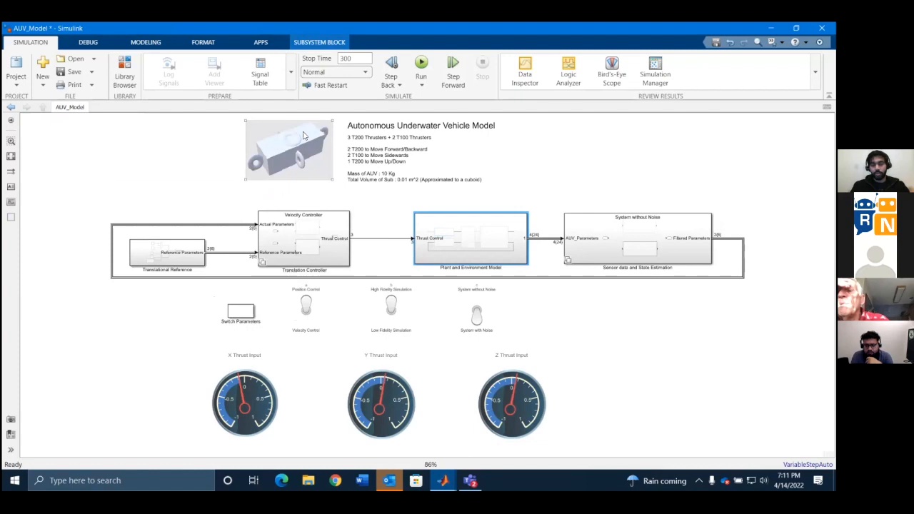
View the Force and moments due to Thrust subsystem within the plant's propulsion model, and go back up one level
double_click(475, 232)
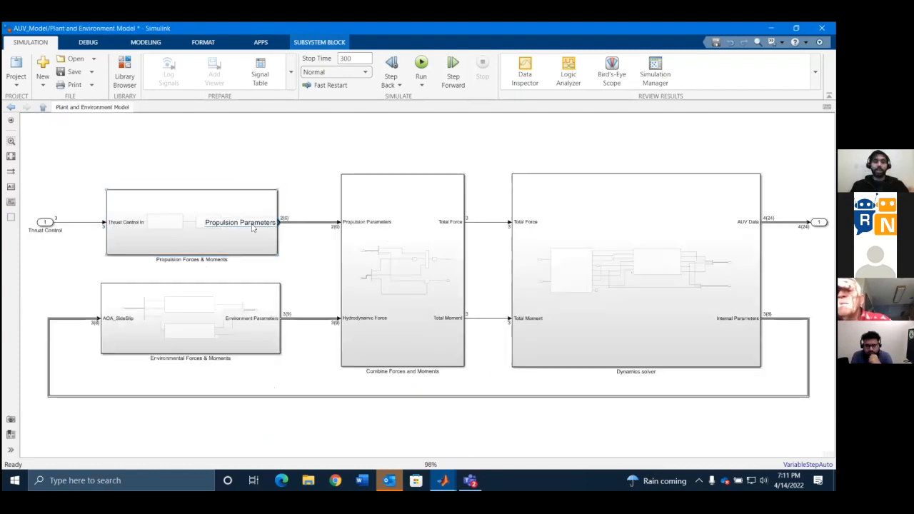
double_click(253, 227)
double_click(529, 308)
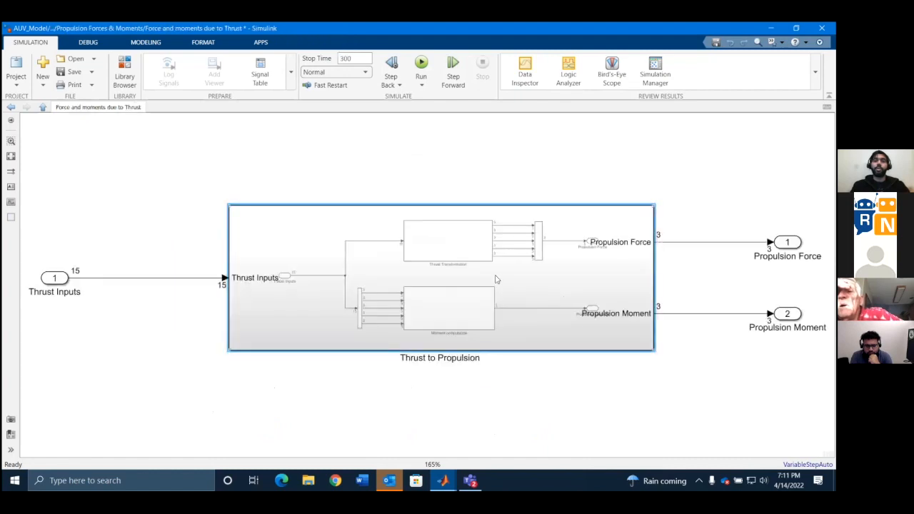
left_click(42, 107)
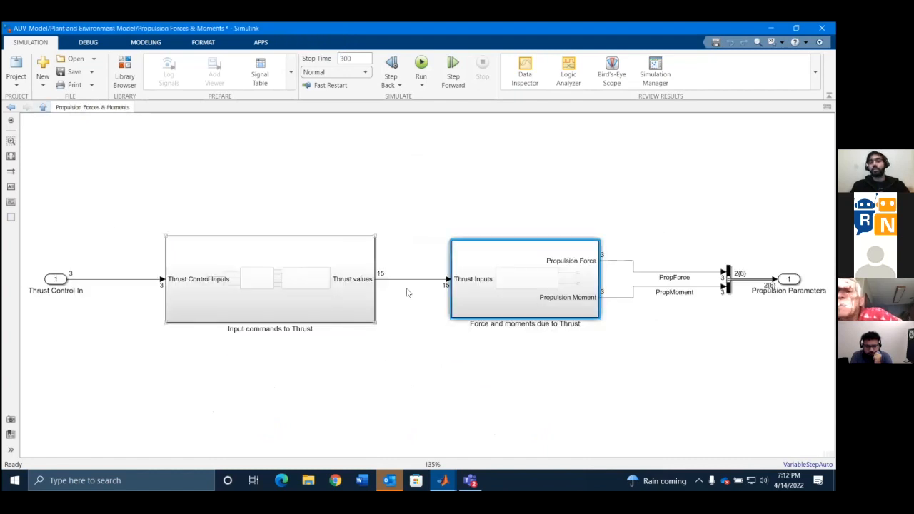
Review the T200 and T100 transfer functions in PWM Signals to Thrust, and return to Propulsion Forces & Moments
double_click(299, 307)
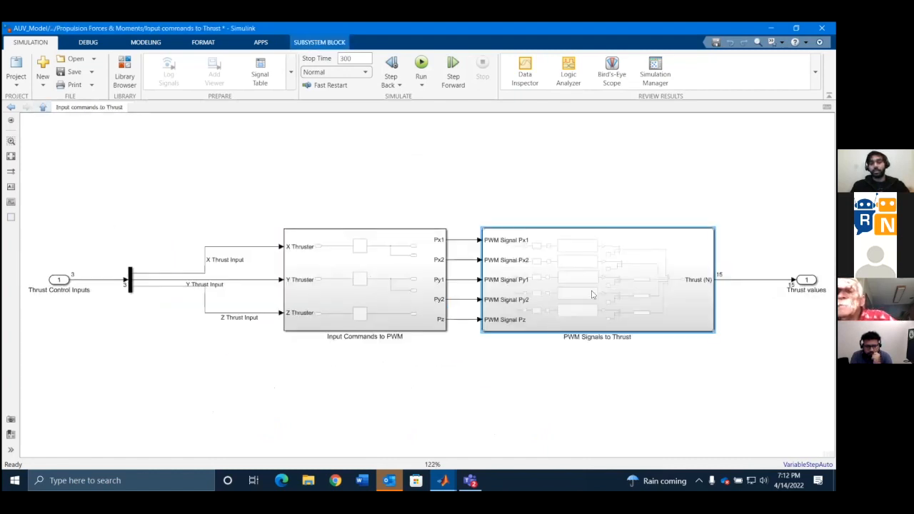
double_click(593, 294)
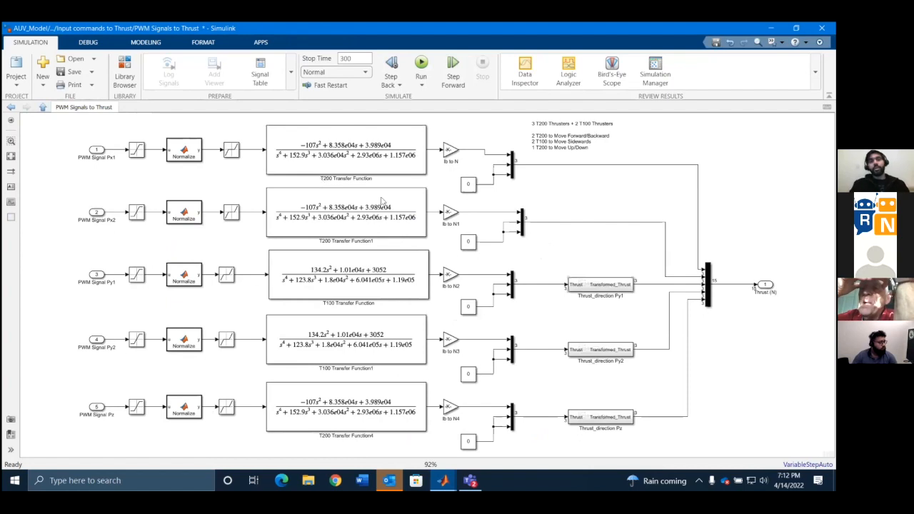
left_click(43, 108)
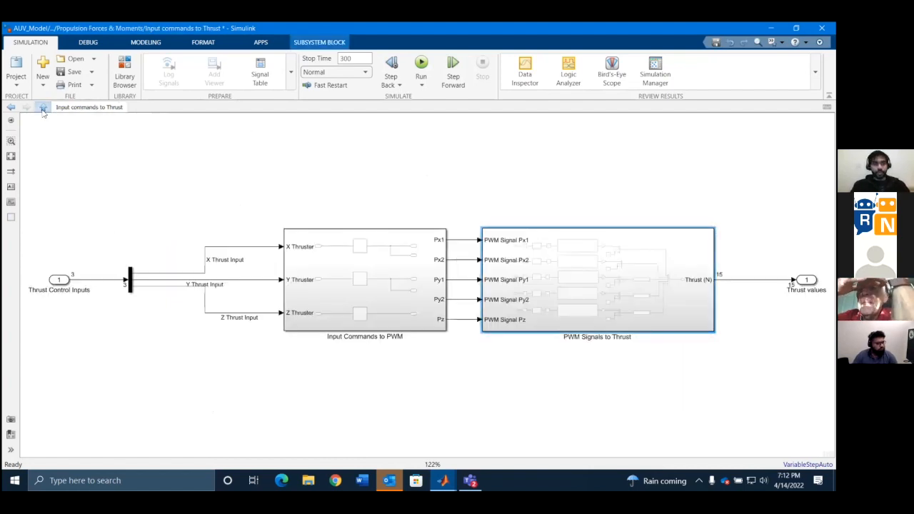
left_click(43, 108)
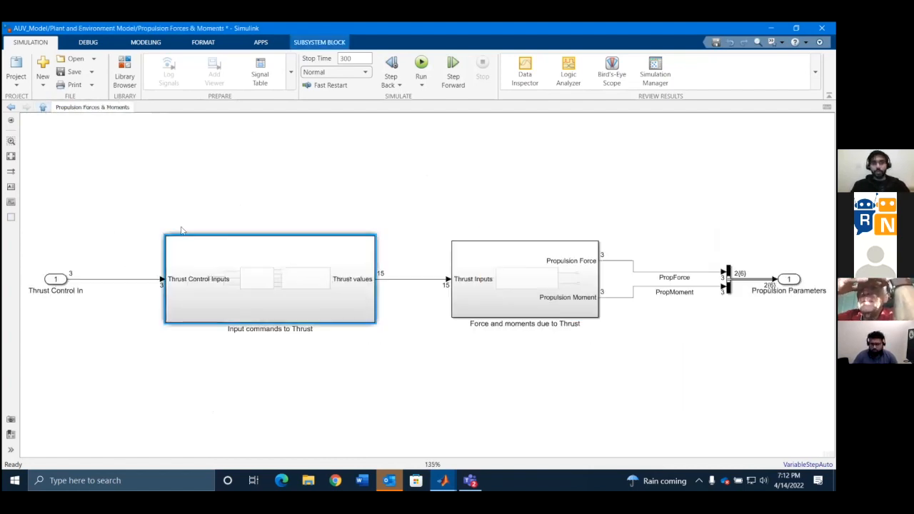
Look inside Force and moments due to Thrust, and return to the Plant and Environment Model level
double_click(515, 293)
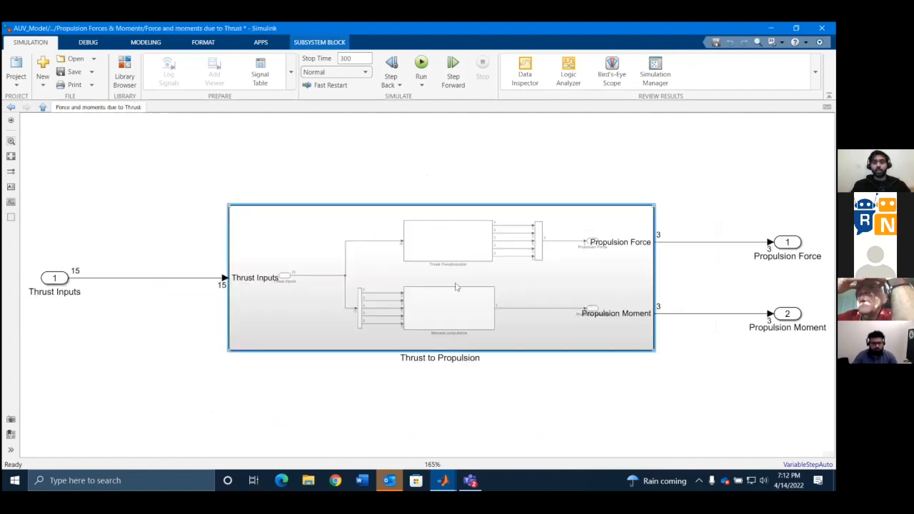
left_click(43, 107)
left_click(43, 107)
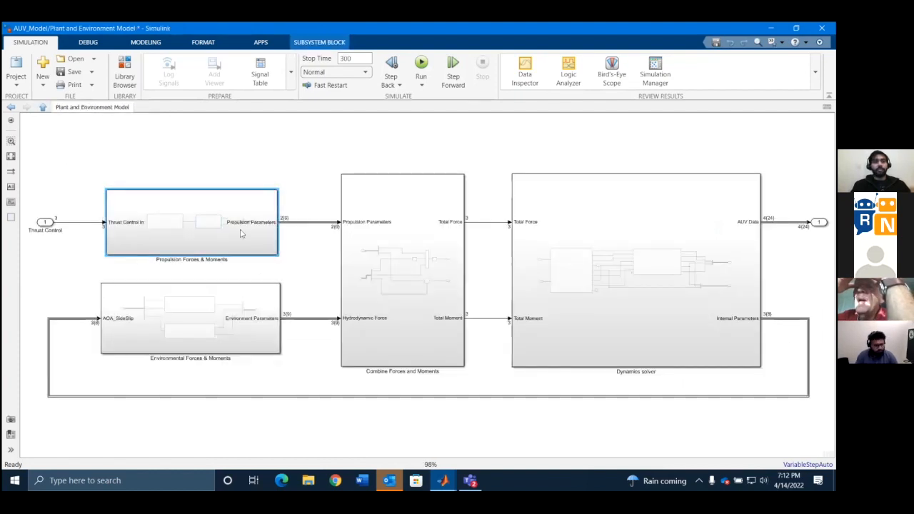
Inspect the thruster position parameters of the Moment Px1 block in the Moment computation subsystem, and close its dialog
double_click(192, 224)
double_click(541, 281)
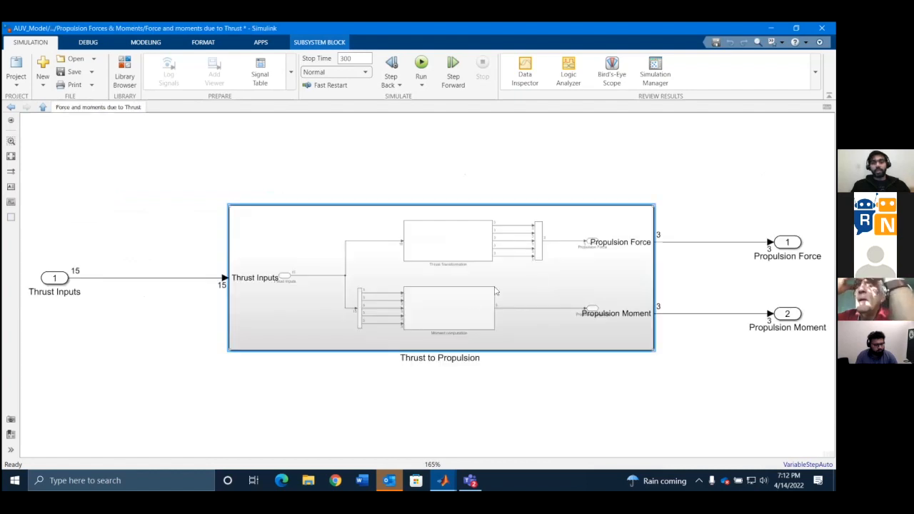
double_click(472, 304)
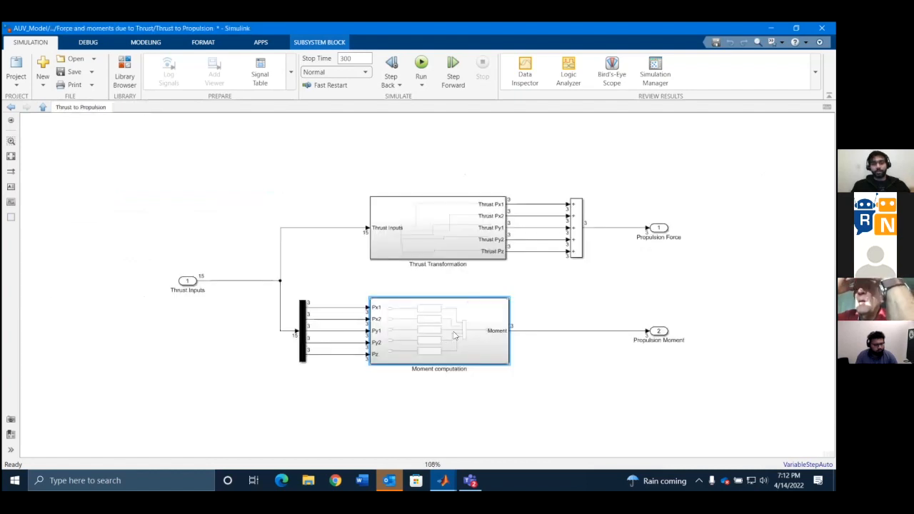
double_click(458, 335)
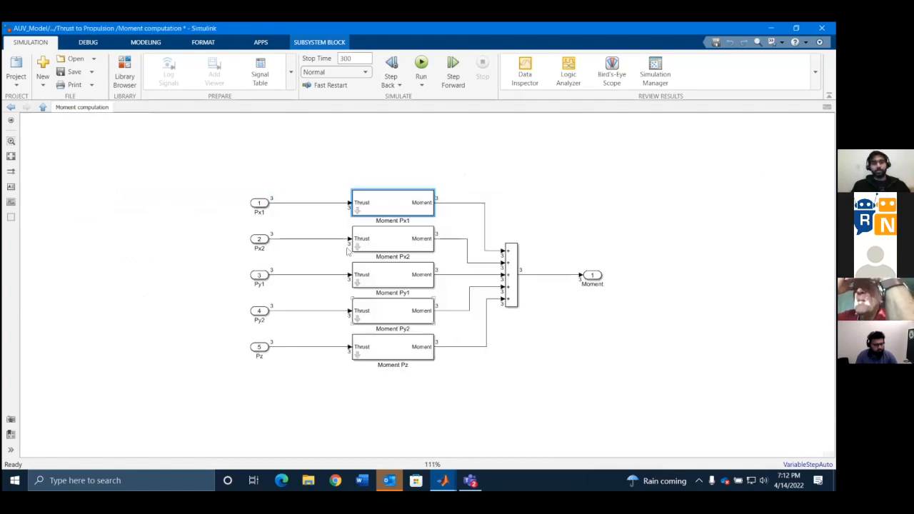
double_click(373, 212)
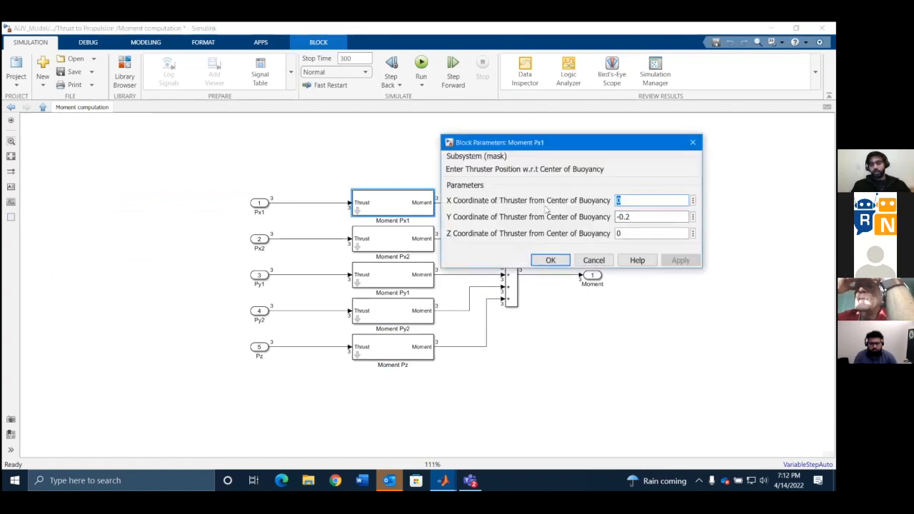
left_click(562, 263)
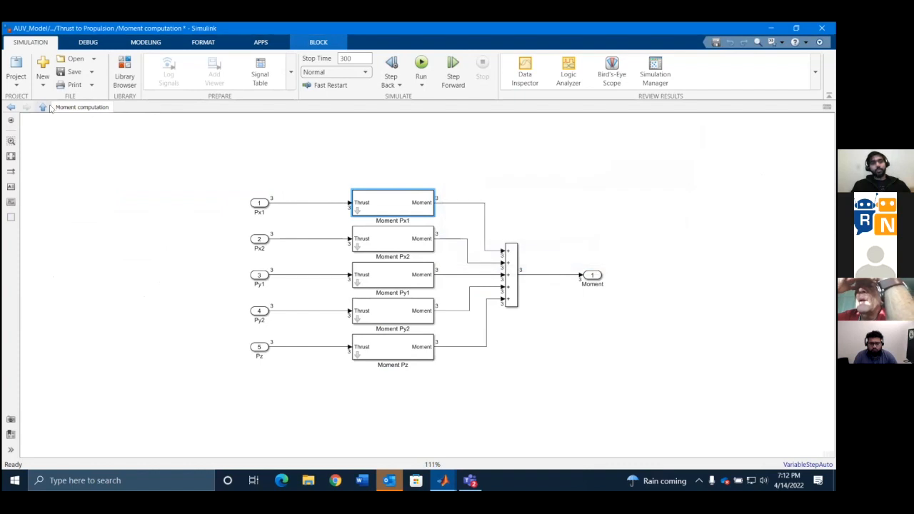
Go back up from Moment computation to the Plant and Environment Model level
left_click(43, 108)
left_click(44, 107)
left_click(41, 107)
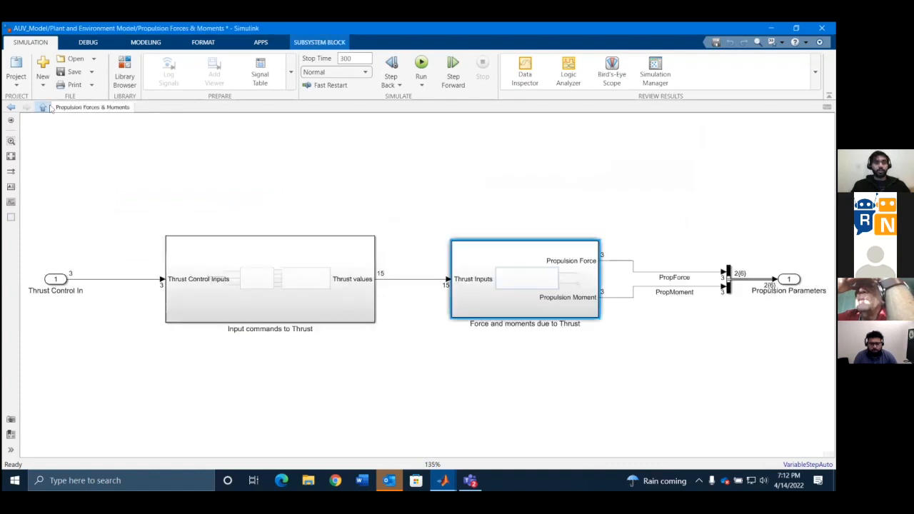
left_click(41, 107)
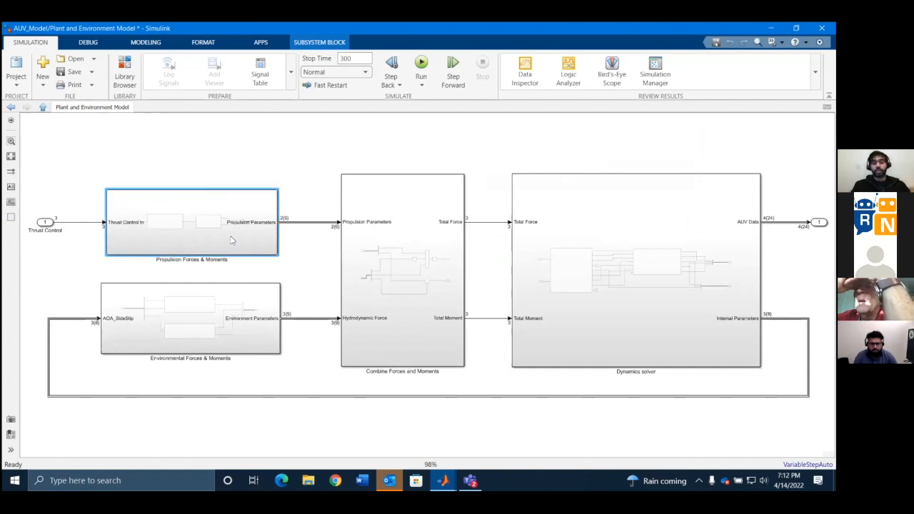
Review the water density, volume and mass parameters of the Environment Model block in Hydrostatic Forces, and close its dialog
double_click(207, 324)
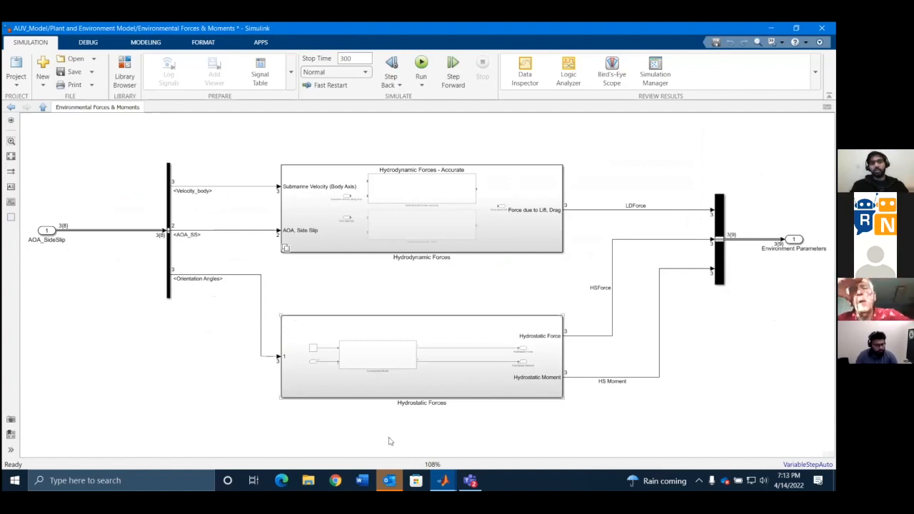
double_click(298, 316)
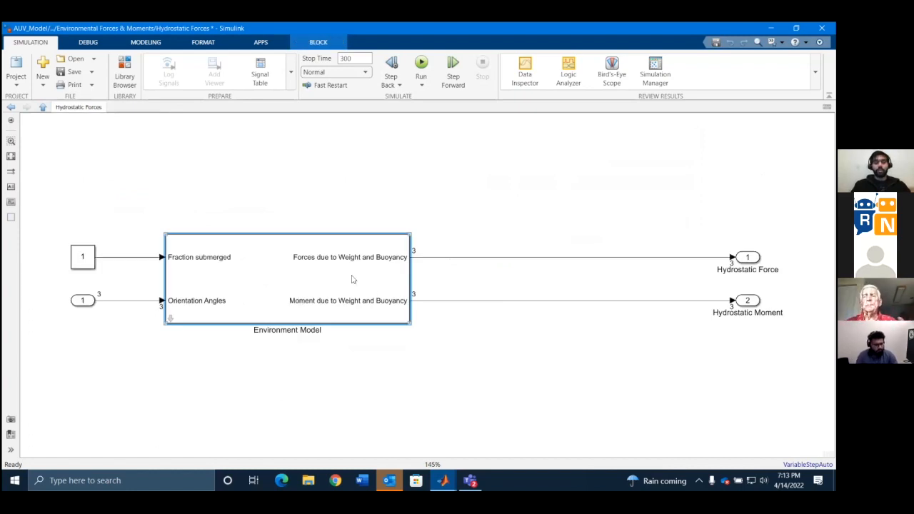
double_click(283, 276)
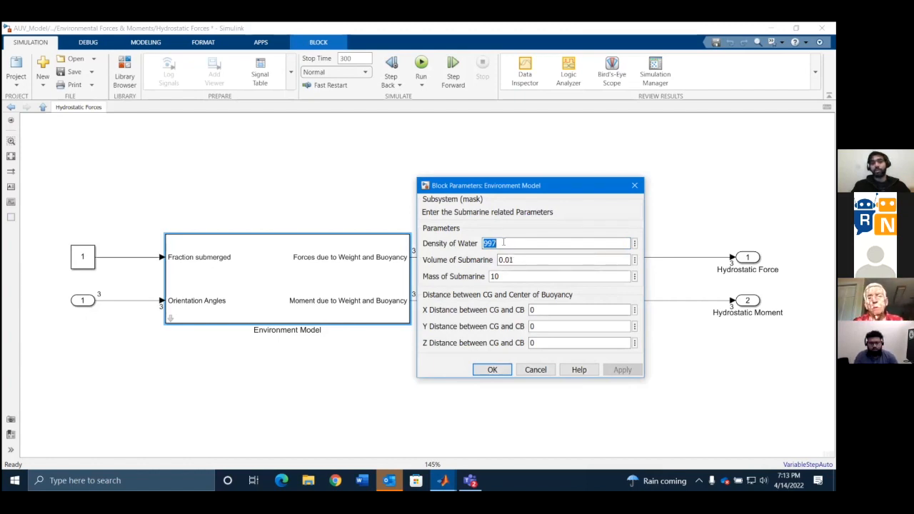
key("Tab")
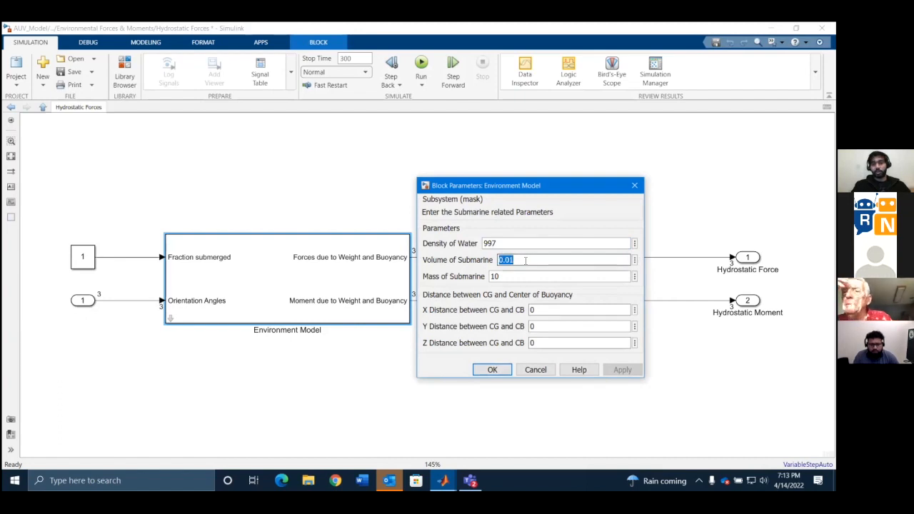
key("Tab")
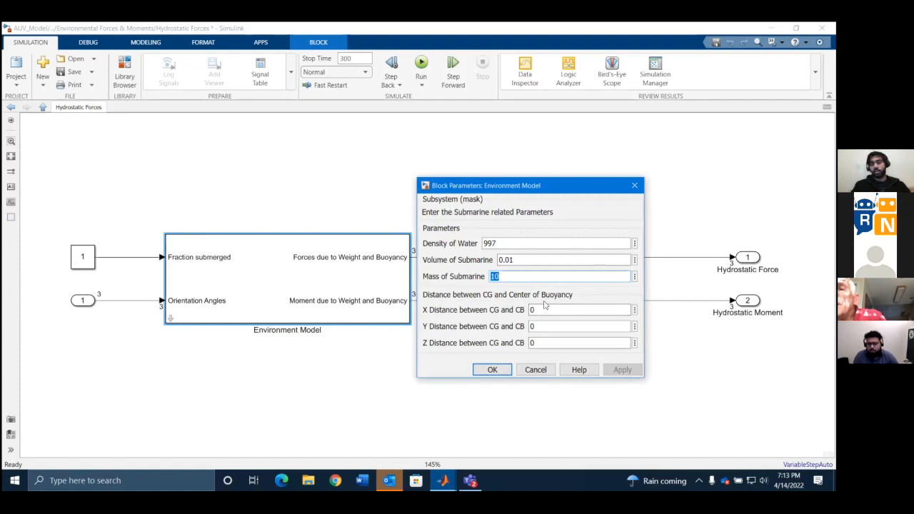
left_click(500, 369)
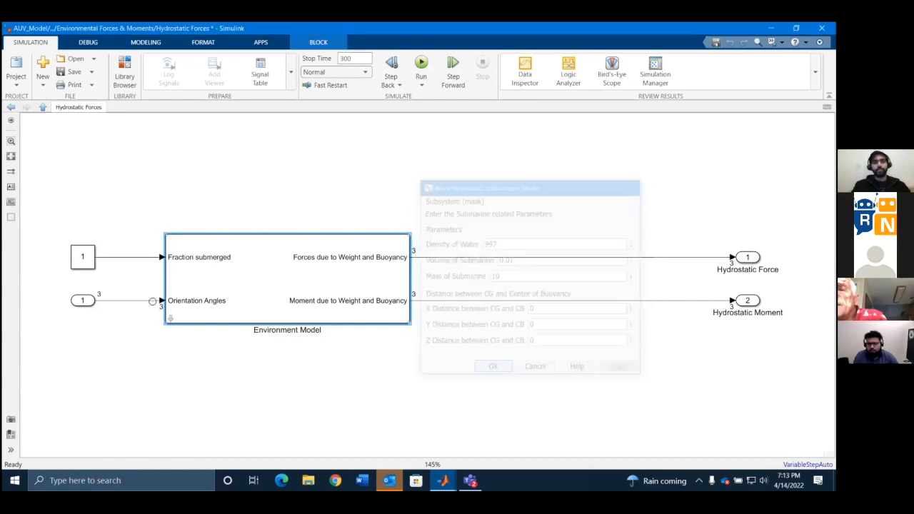
Examine the weight and buoyancy calculation under the Environment Model block's mask, and return to Environmental Forces & Moments
double_click(171, 318)
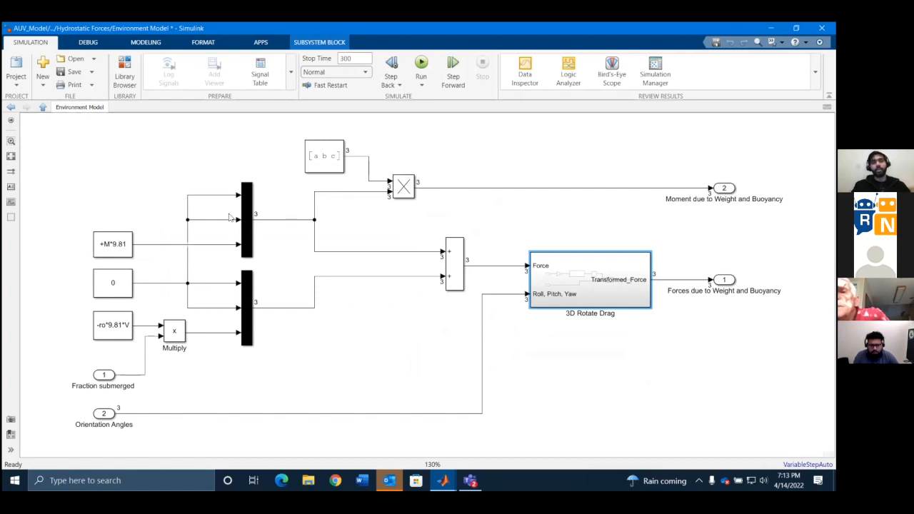
left_click(43, 107)
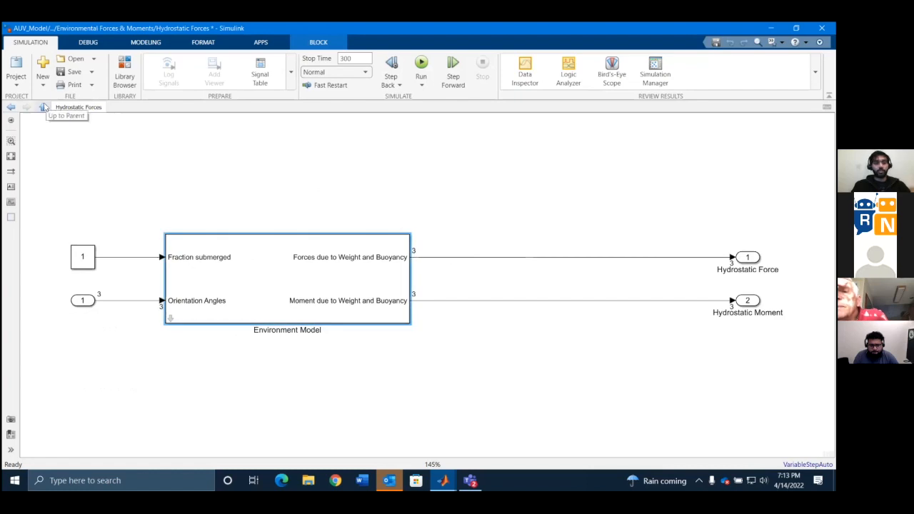
left_click(43, 107)
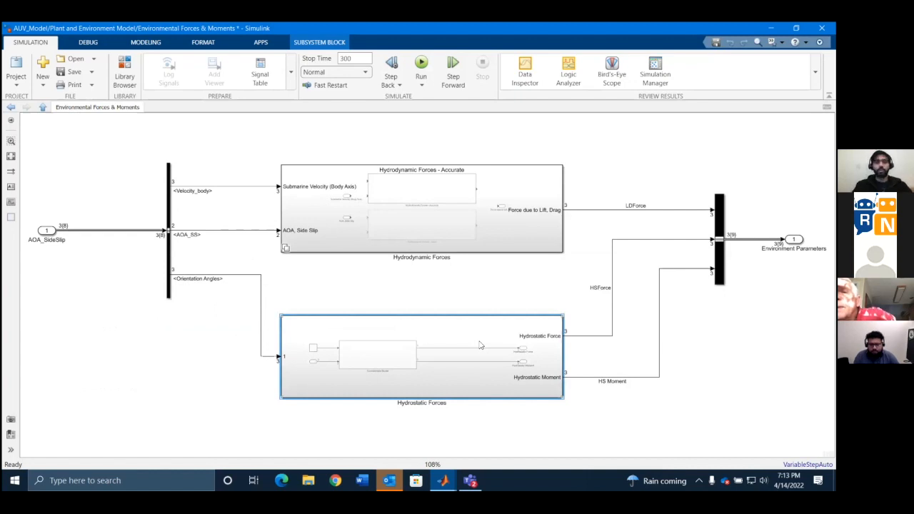
Examine the drag force calculation and its constant coefficient in the Hydrodynamic Forces - Basic variant, and return to that variant's level
double_click(465, 221)
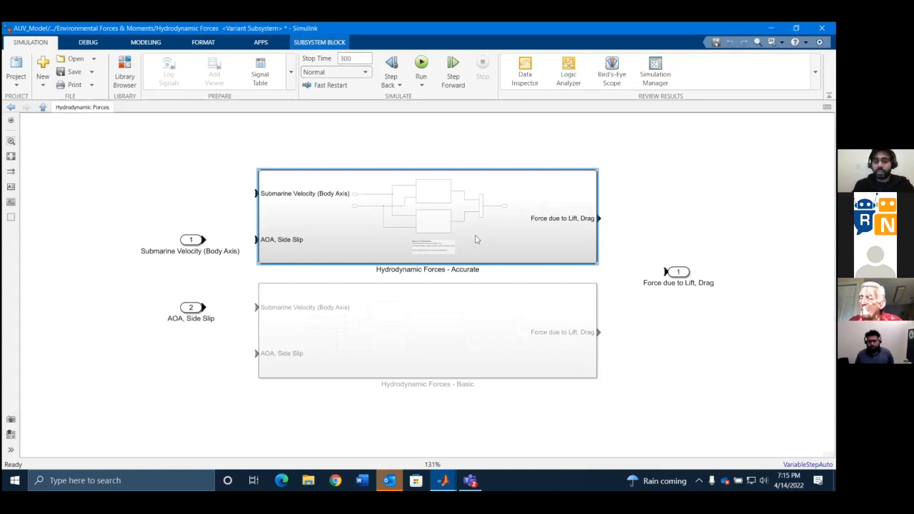
double_click(480, 331)
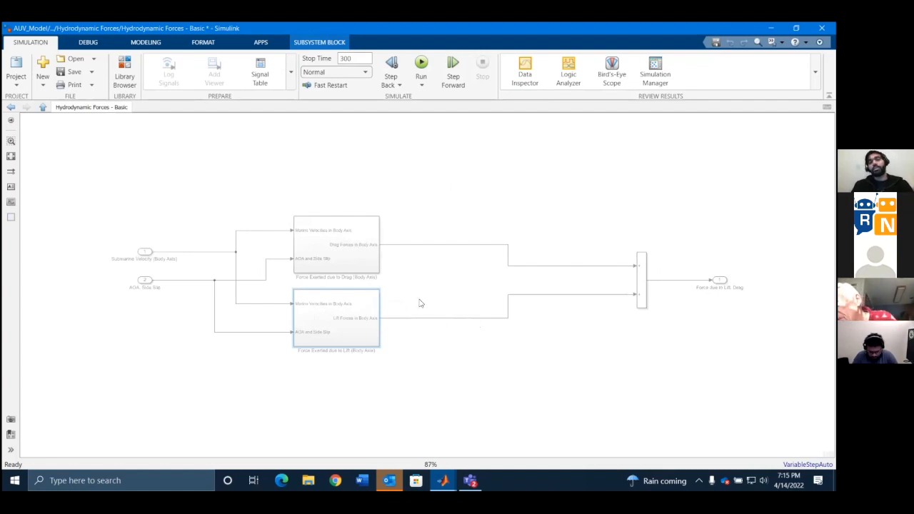
double_click(350, 267)
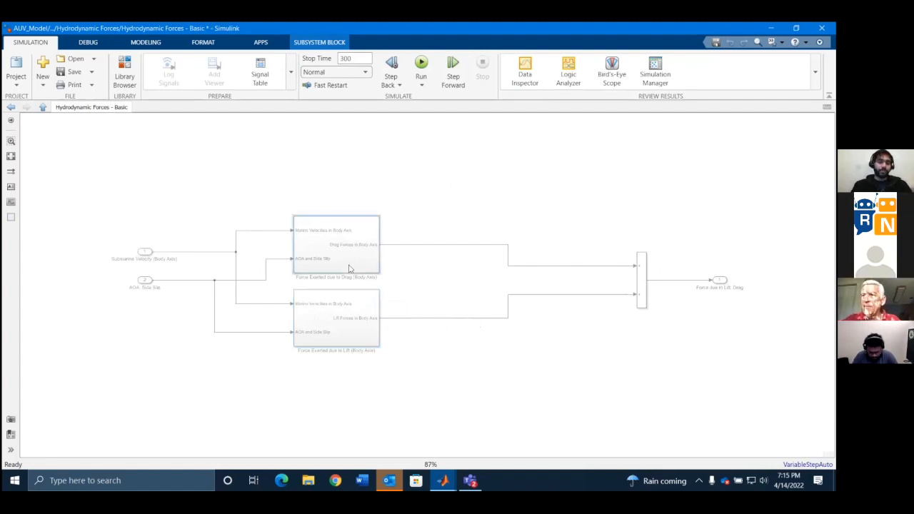
left_click(464, 362)
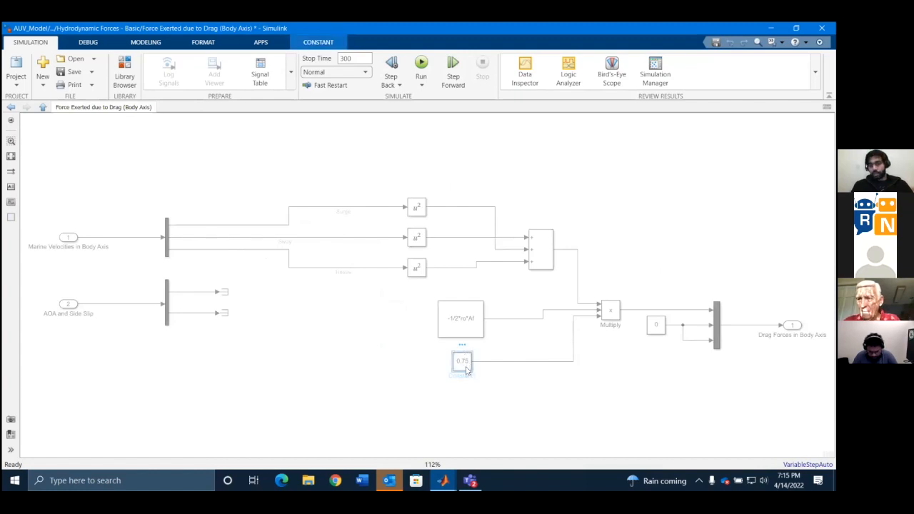
left_click(42, 108)
Review the lift force calculation of the Basic variant, and go back up to the Hydrodynamic Forces level
double_click(295, 300)
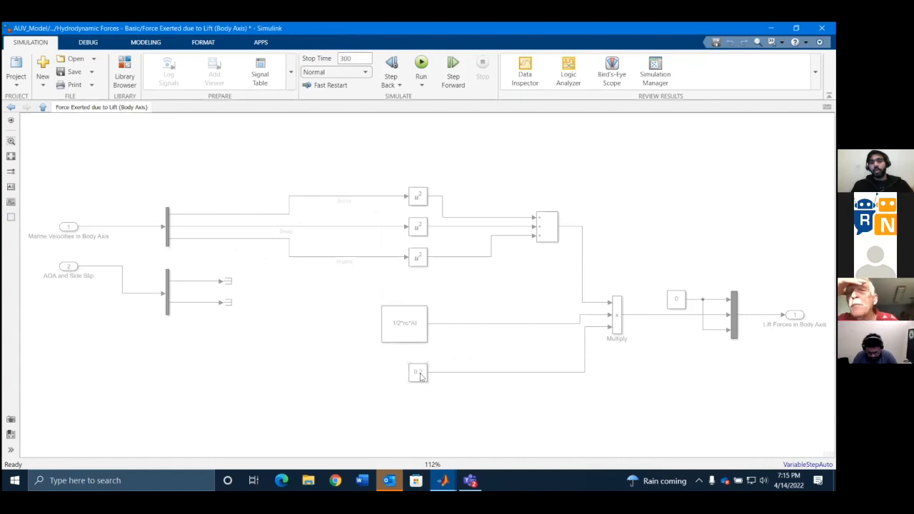
left_click(43, 107)
left_click(44, 107)
Inspect the C_D equation in the Calculate_Drag_Coeff function of the Accurate variant's drag subsystem, and return to Hydrodynamic Forces - Accurate
left_click(325, 227)
double_click(323, 227)
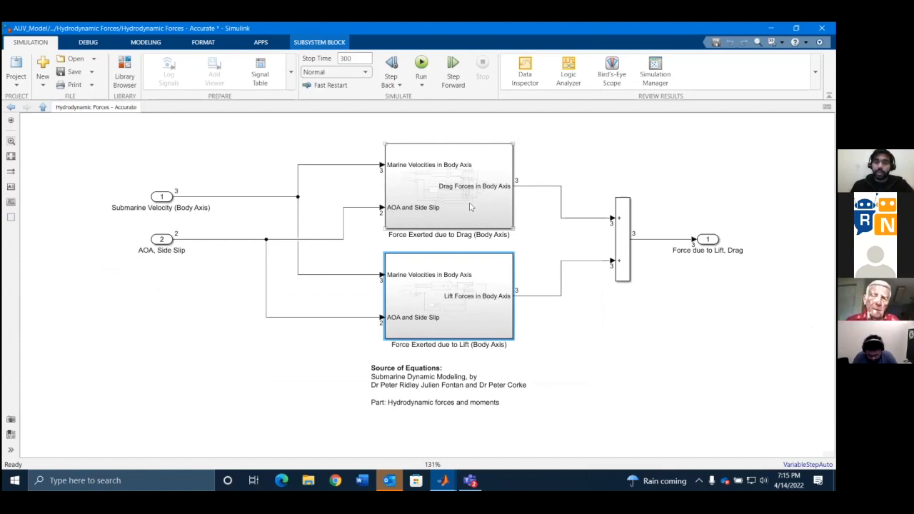
double_click(470, 207)
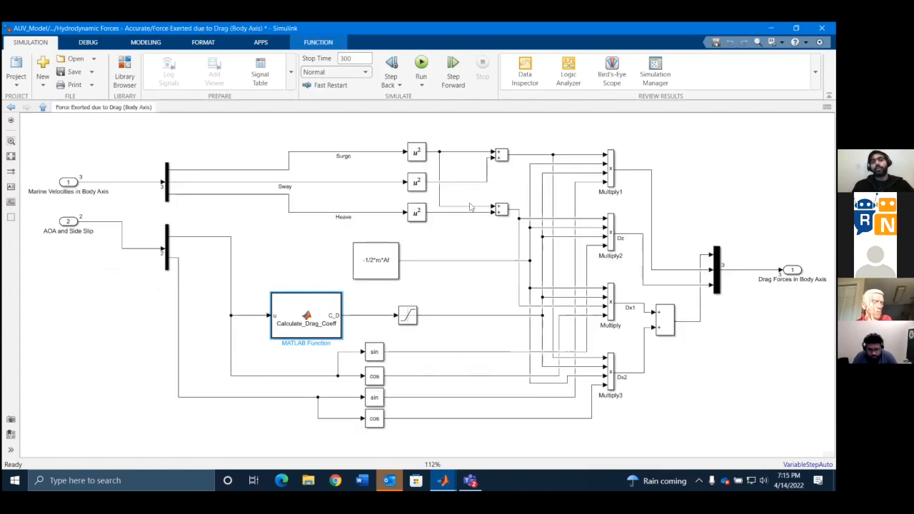
double_click(317, 324)
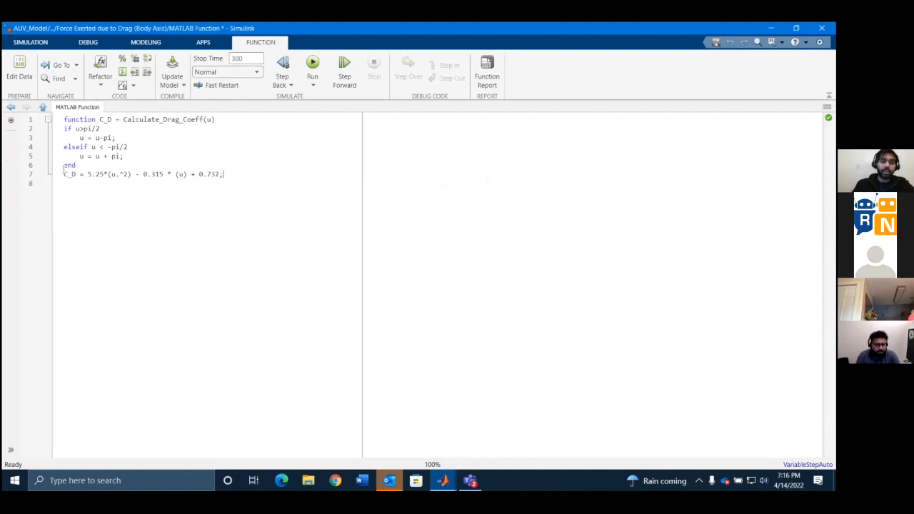
left_click(64, 171)
left_click_drag(68, 172, 221, 178)
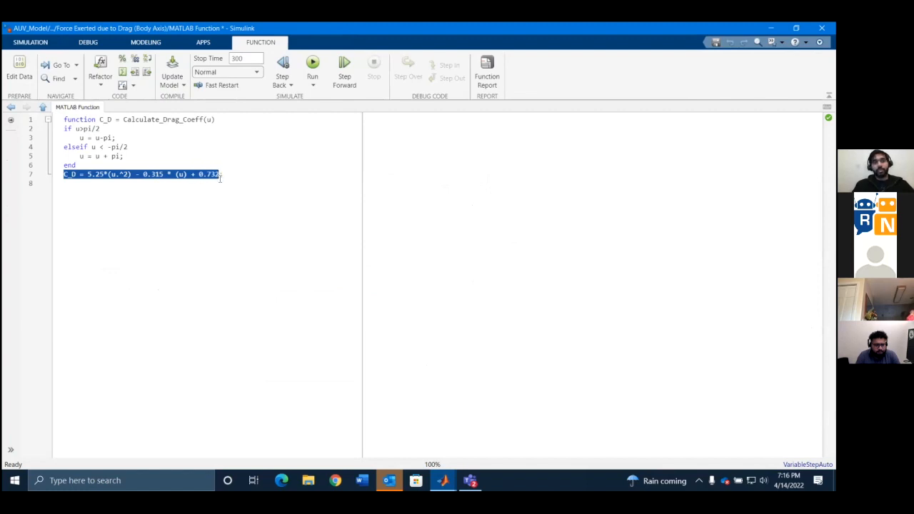
left_click(221, 179)
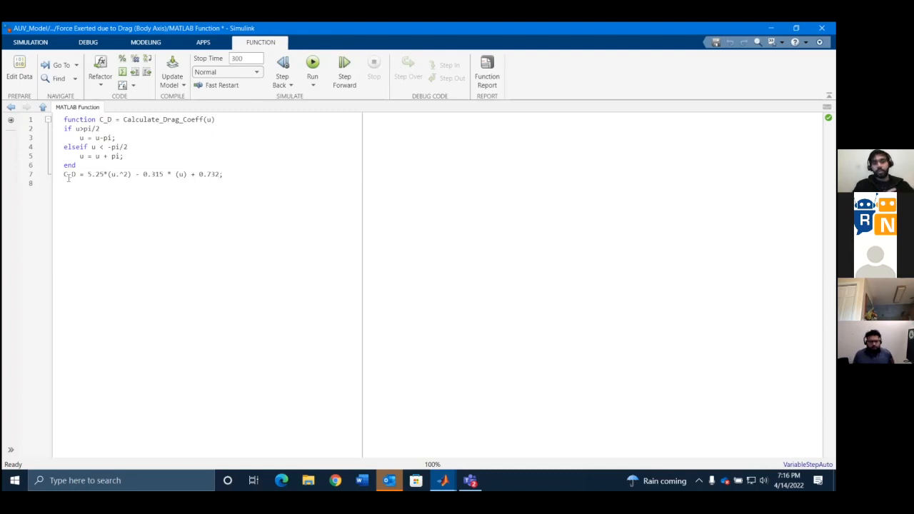
left_click_drag(87, 175, 211, 175)
left_click(43, 107)
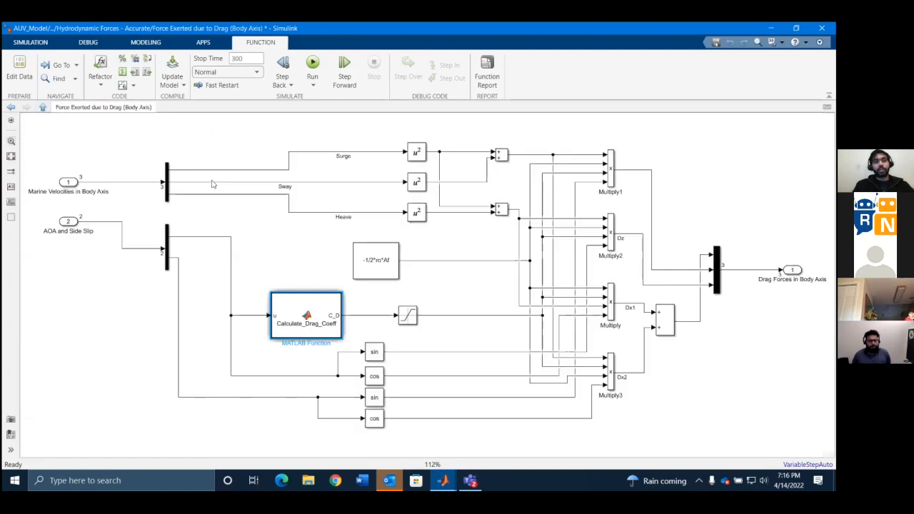
left_click(43, 107)
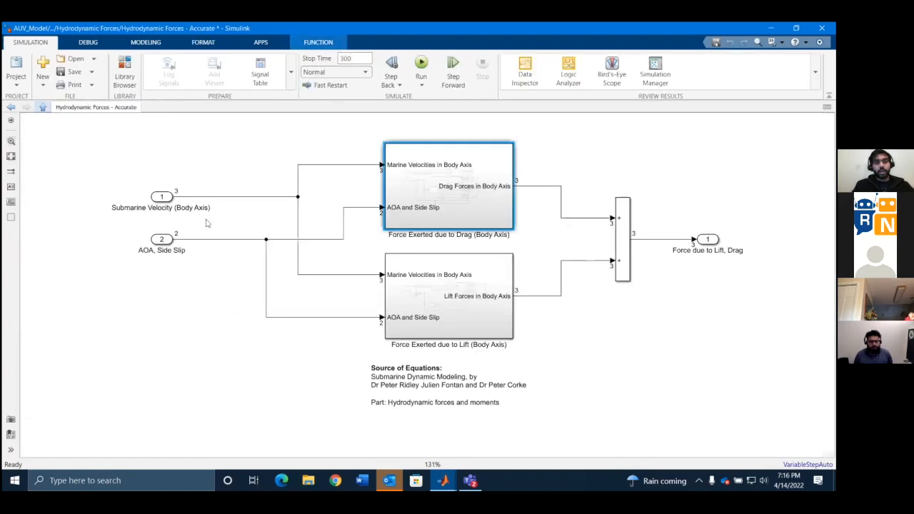
View the MATLAB Function code in the Accurate variant's lift force subsystem, and go back up to Plant and Environment Model
double_click(462, 322)
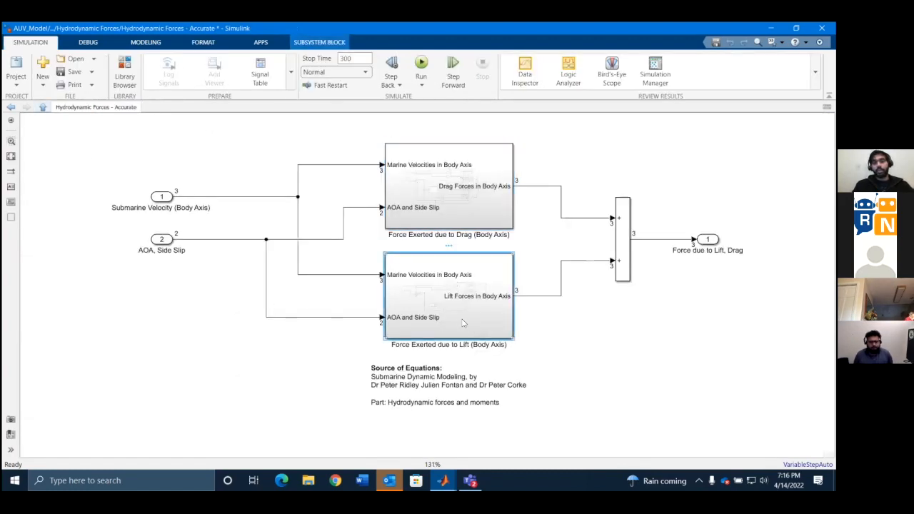
double_click(321, 340)
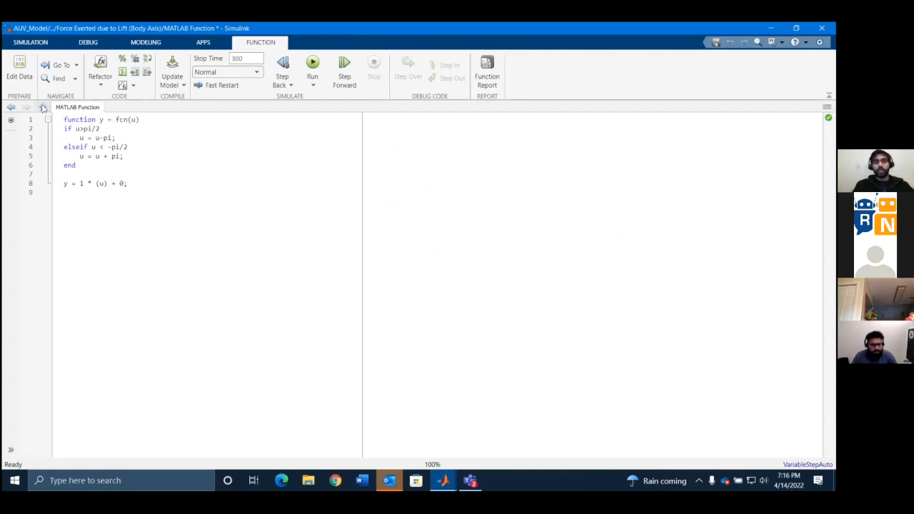
left_click(43, 107)
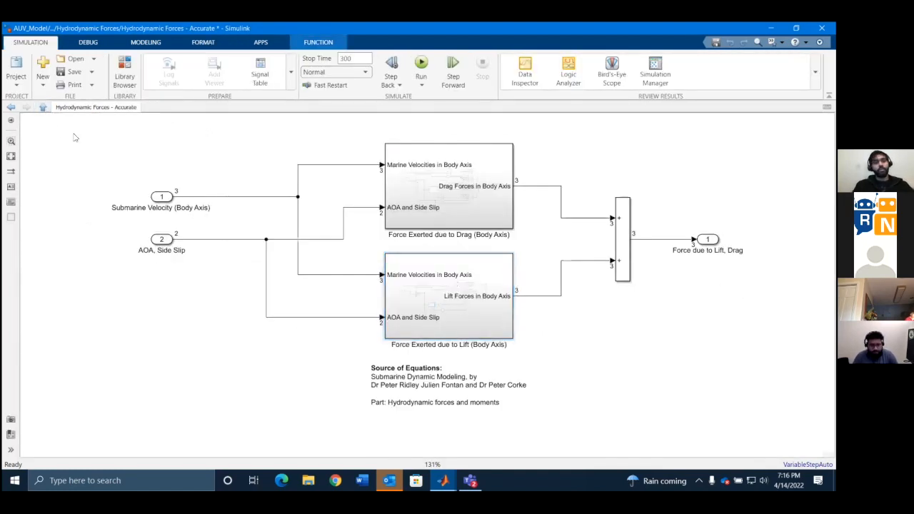
left_click(43, 107)
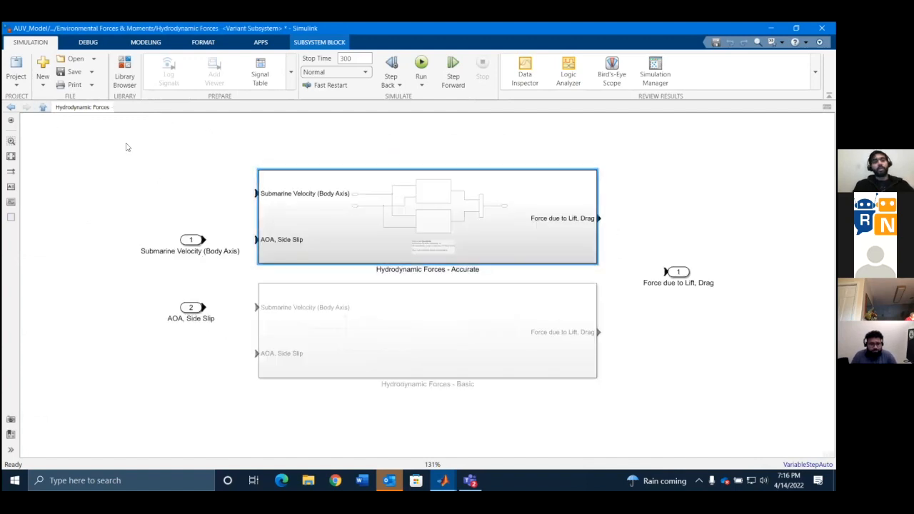
left_click(43, 108)
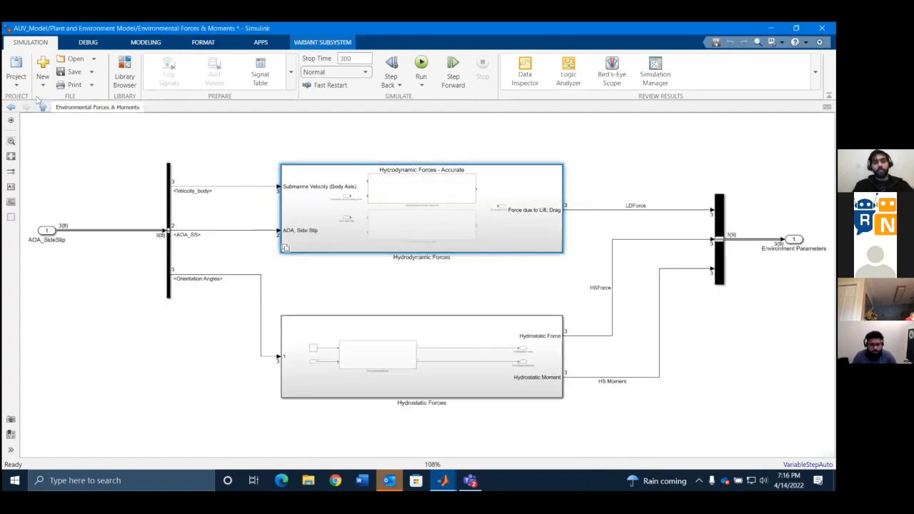
left_click(42, 107)
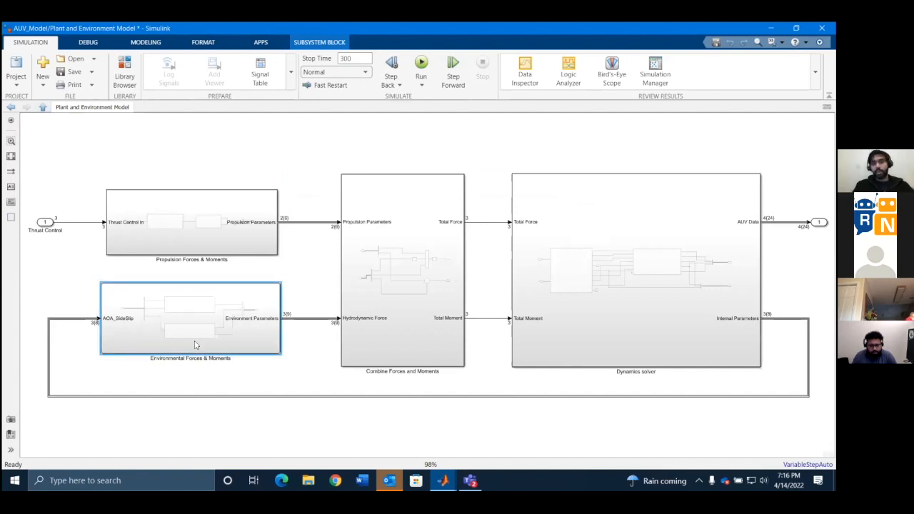
Examine the 3D Rotate Vel transformation in the Dynamics solver's Post-Processing subsystem, and return to the top level of AUV_Model
left_click(617, 345)
double_click(611, 328)
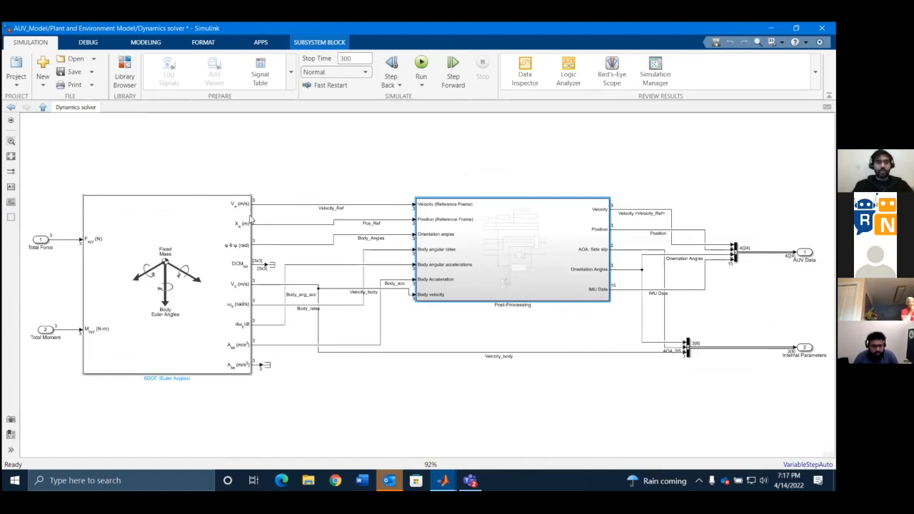
double_click(529, 274)
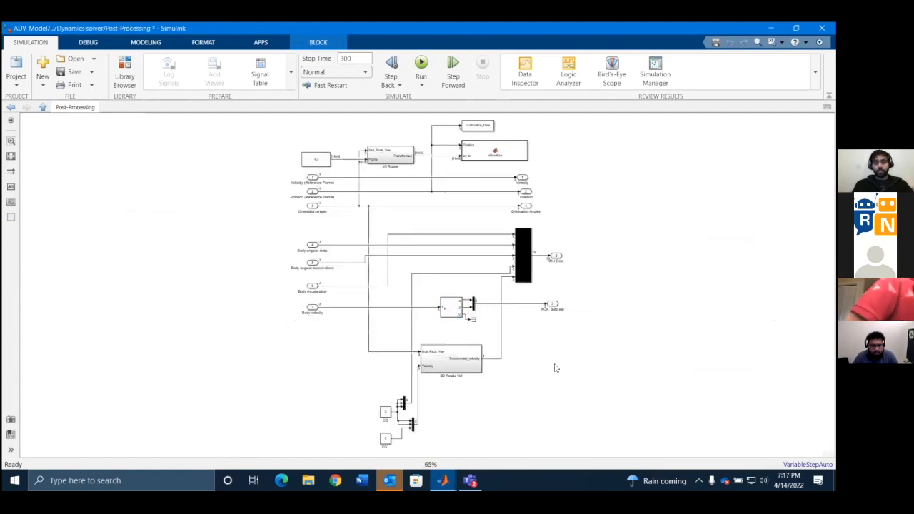
double_click(460, 365)
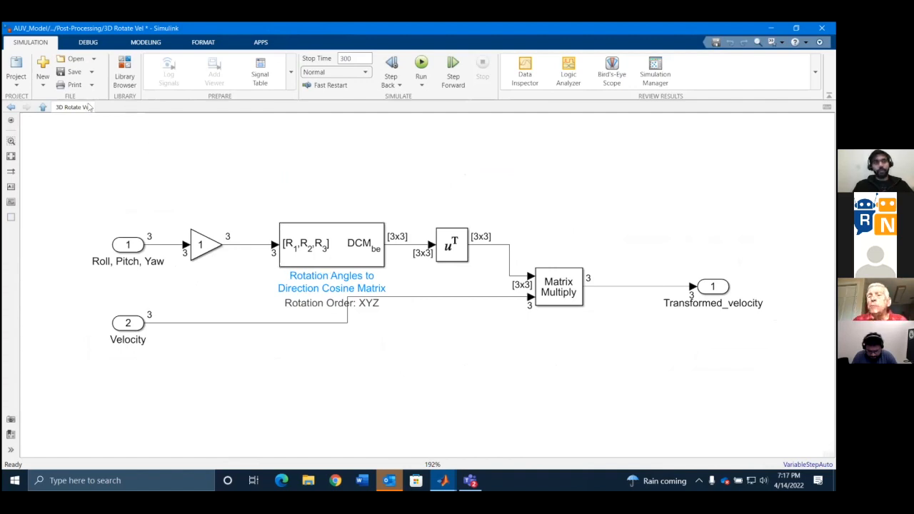
left_click(43, 107)
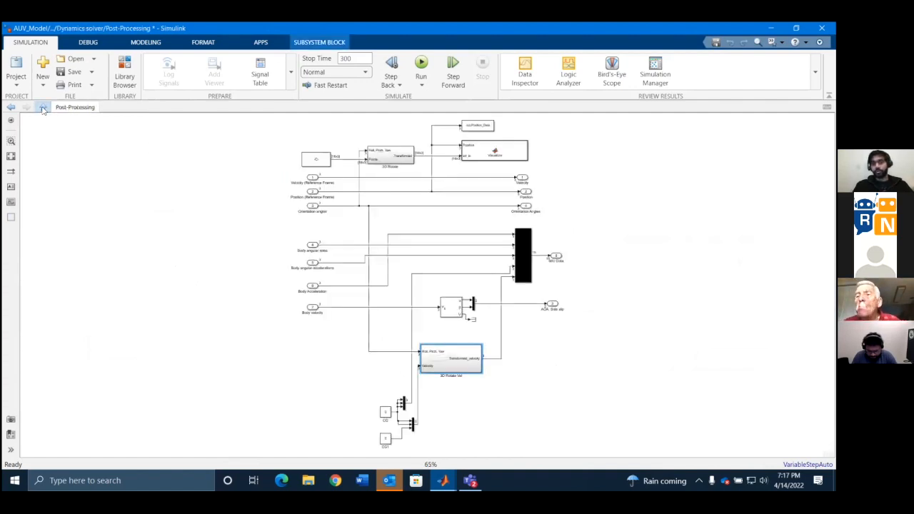
left_click(43, 107)
left_click(43, 107)
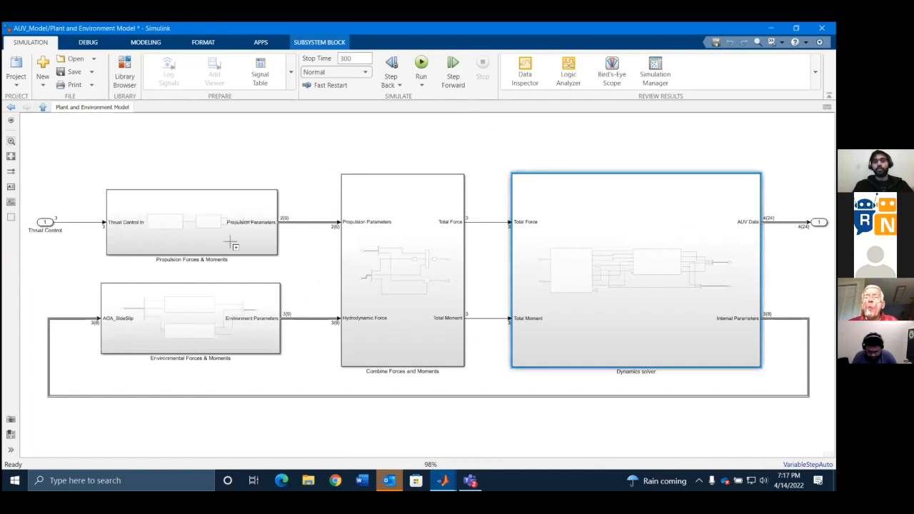
left_click(44, 107)
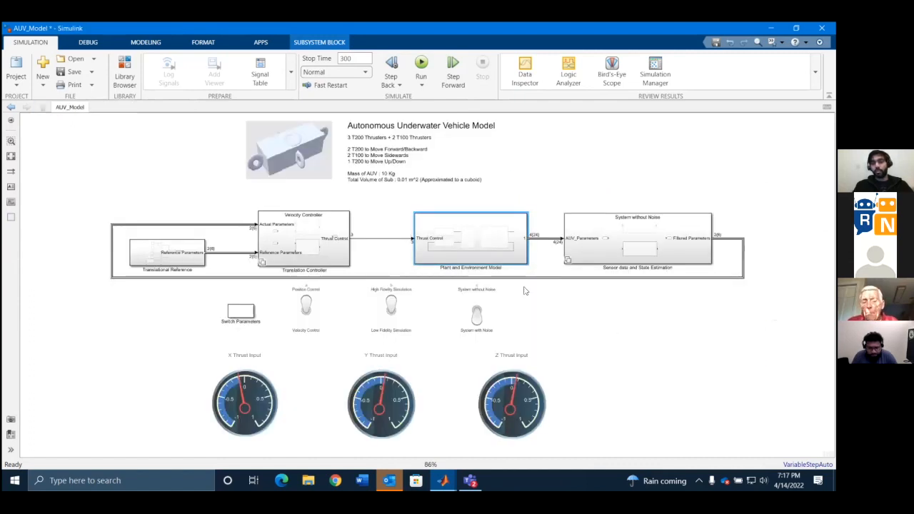
Look inside the System With Noise and System without Noise variants of Sensor data and State Estimation, and return to the variant level
double_click(621, 243)
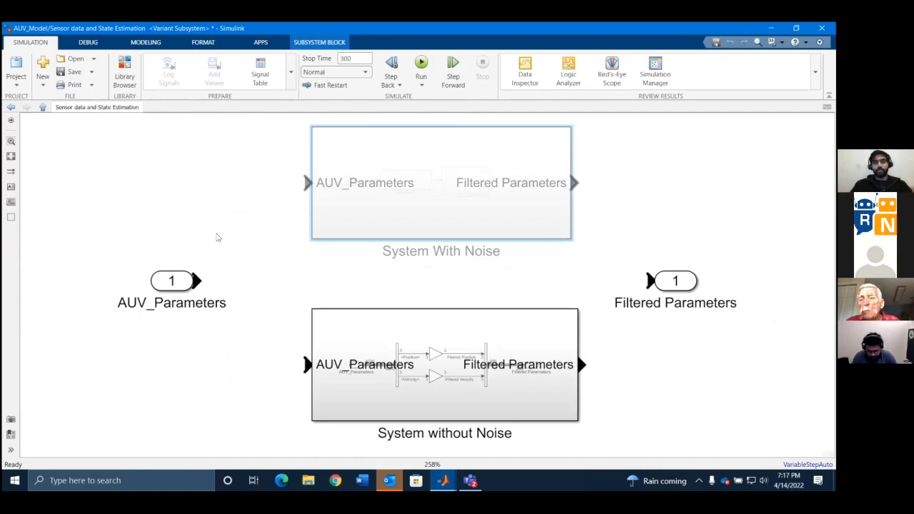
double_click(437, 199)
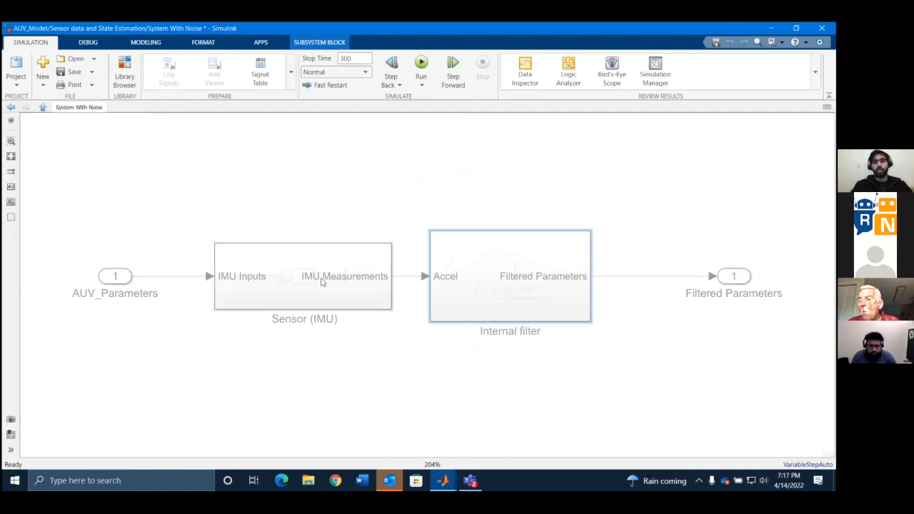
left_click(43, 107)
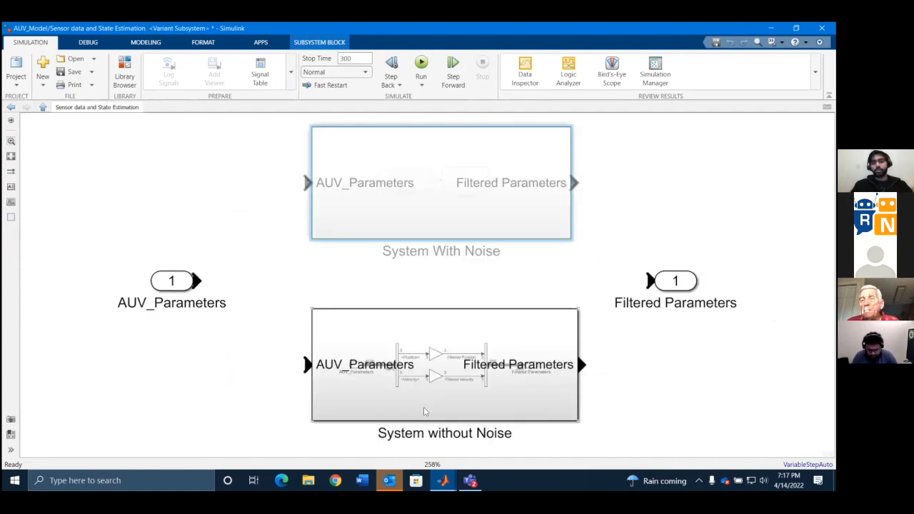
double_click(407, 406)
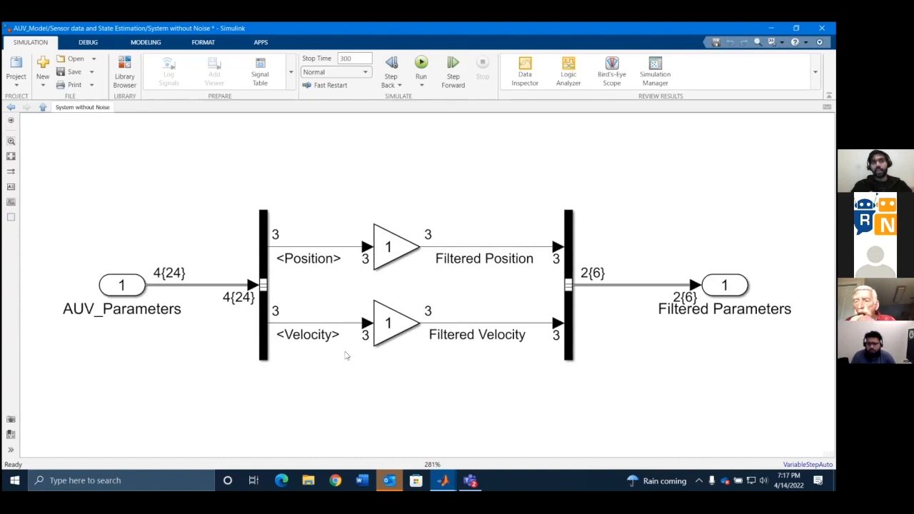
left_click(42, 107)
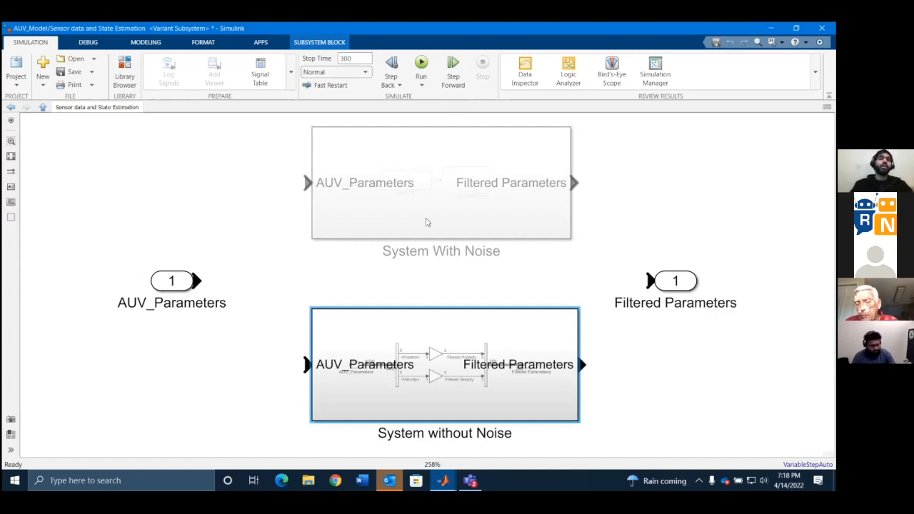
Inspect the IMU location parameter of the Three-axis Inertial Measurement Unit block in the Sensor (IMU) subsystem of System With Noise
left_click(423, 221)
double_click(423, 221)
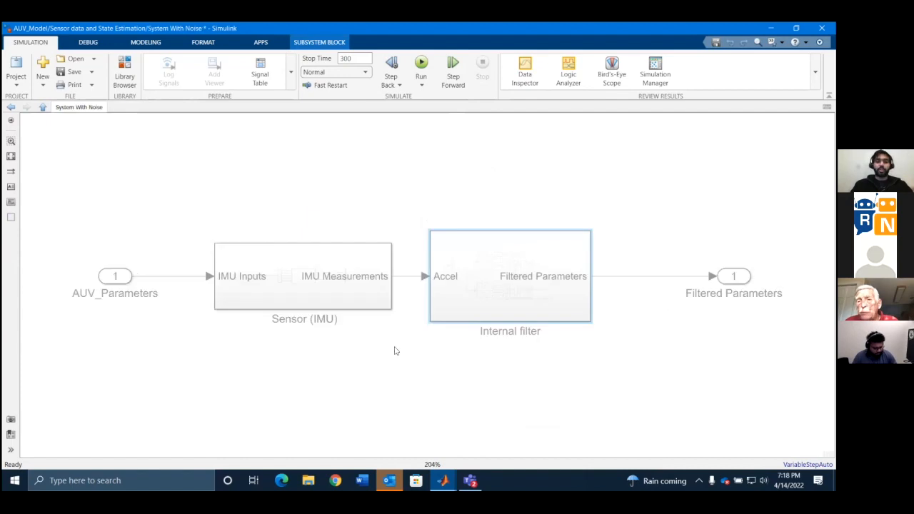
double_click(269, 297)
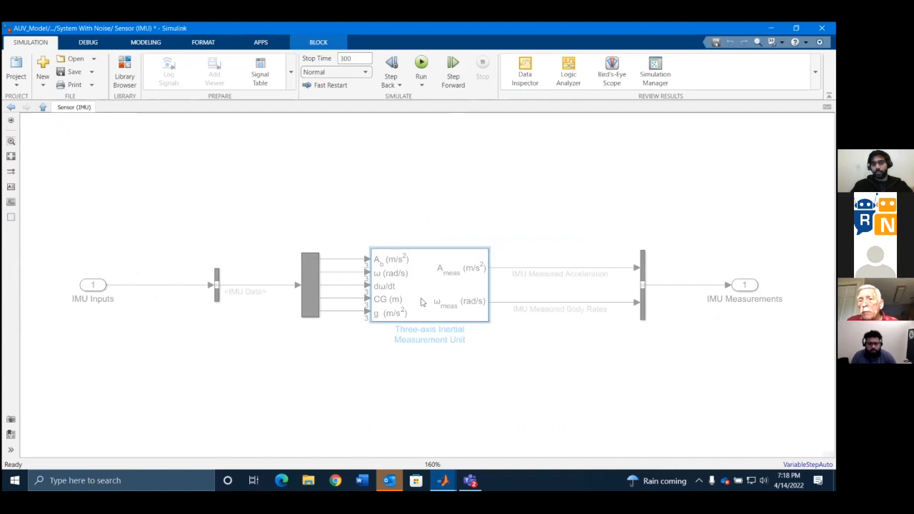
double_click(421, 297)
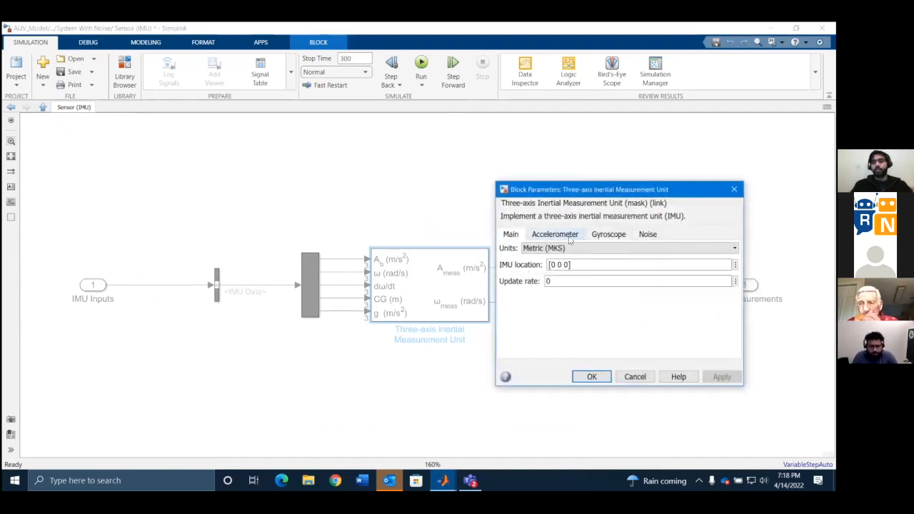
left_click(551, 265)
double_click(553, 265)
left_click(569, 264)
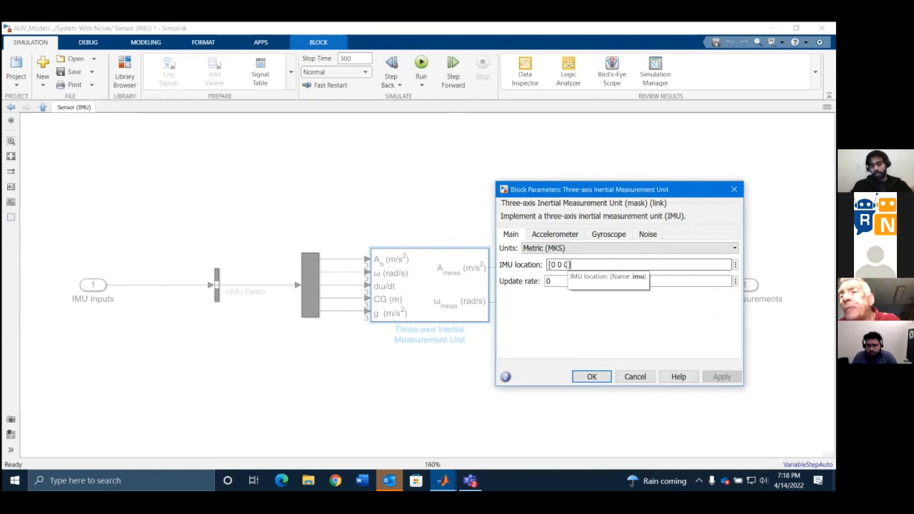
Review the accelerometer, gyroscope and noise settings of the Three-axis Inertial Measurement Unit block, and close its parameters
left_click(546, 240)
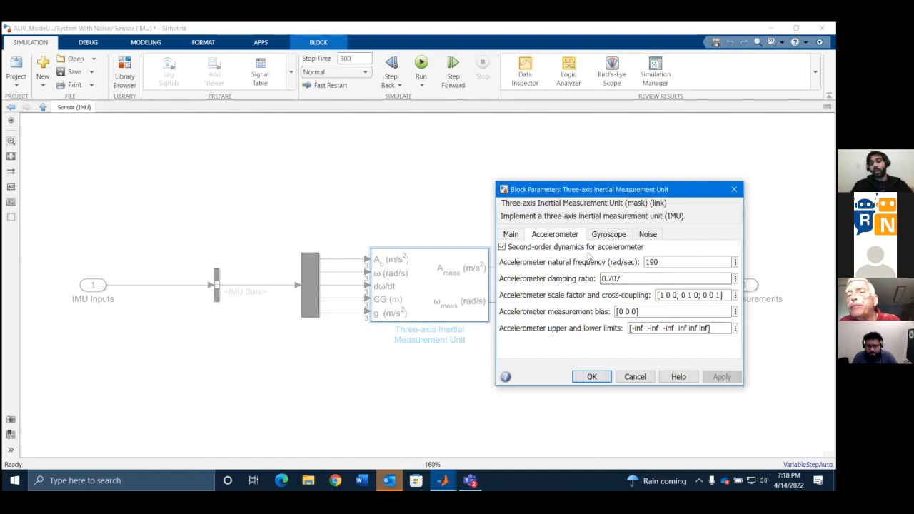
left_click(604, 237)
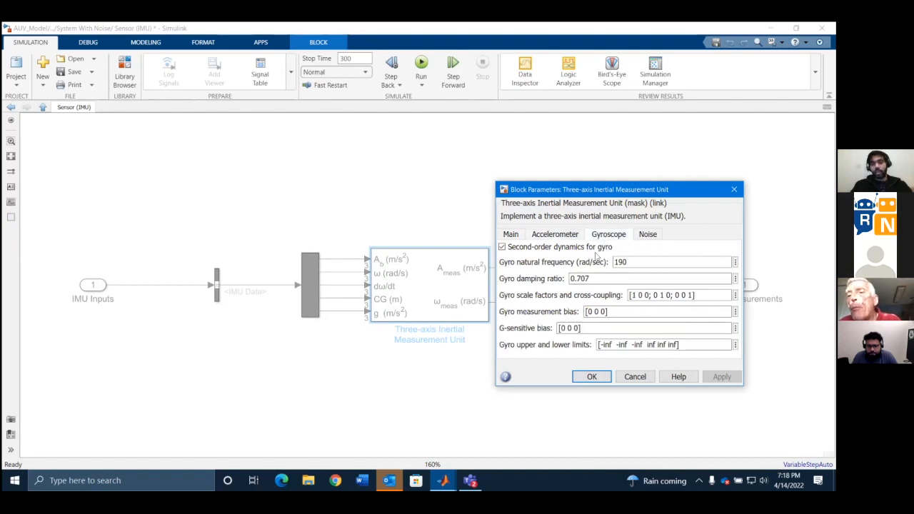
left_click(649, 235)
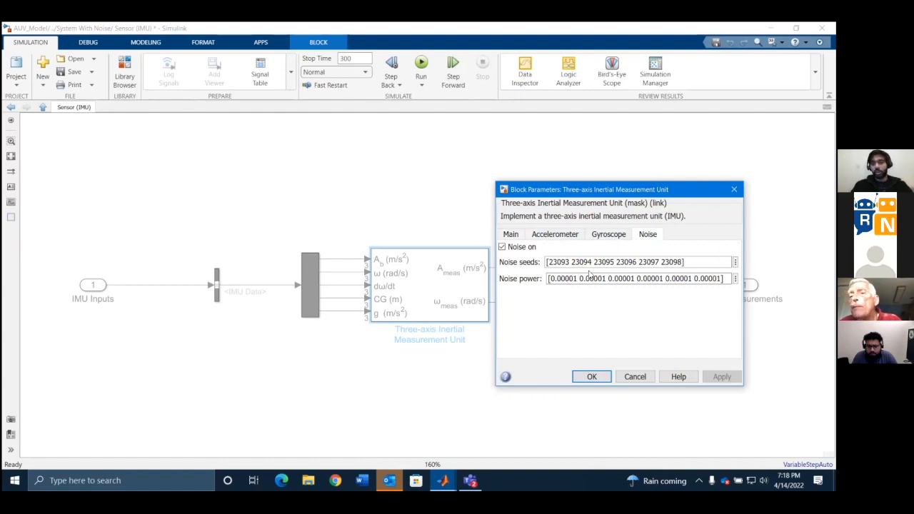
left_click(545, 238)
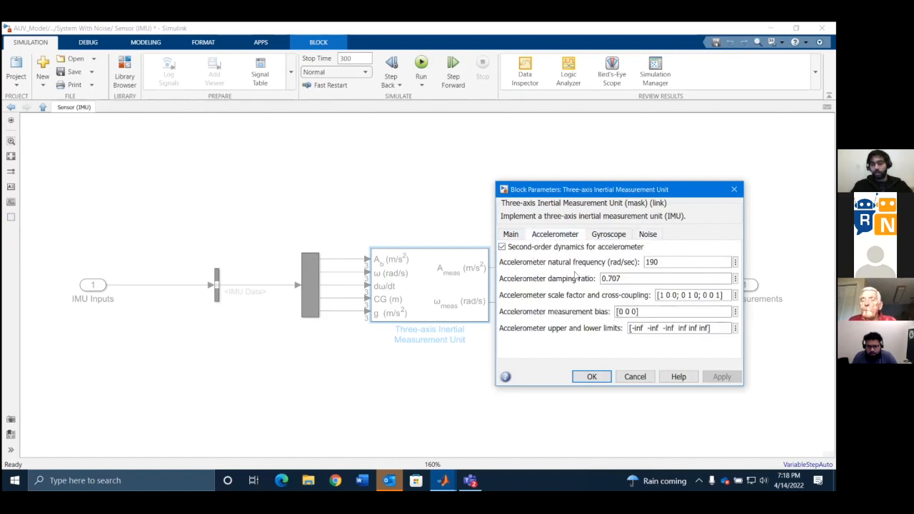
left_click(616, 240)
left_click(640, 237)
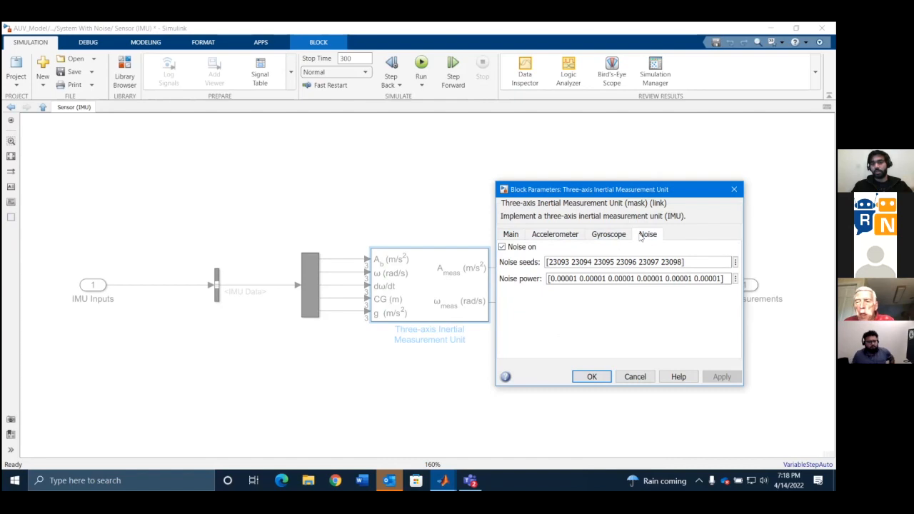
left_click(590, 377)
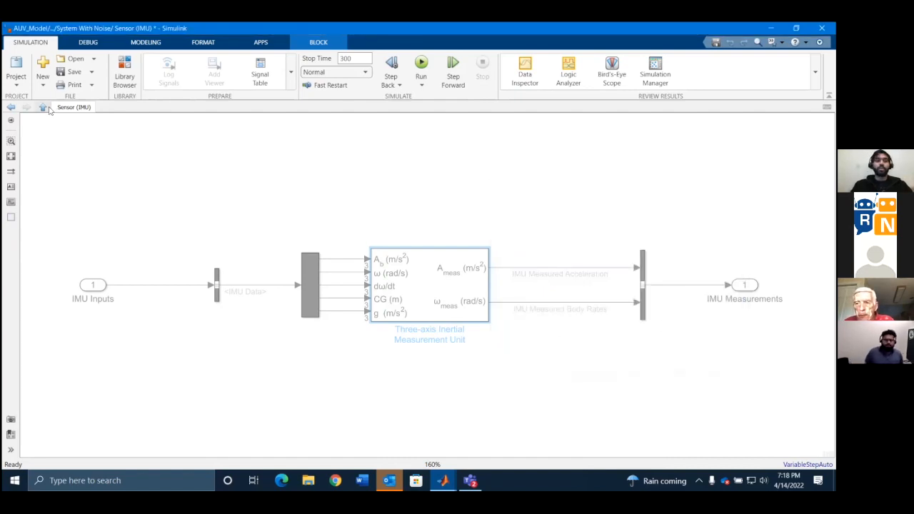
Examine the Internal filter subsystem of System With Noise, and return to the top level of AUV_Model
left_click(45, 108)
double_click(284, 271)
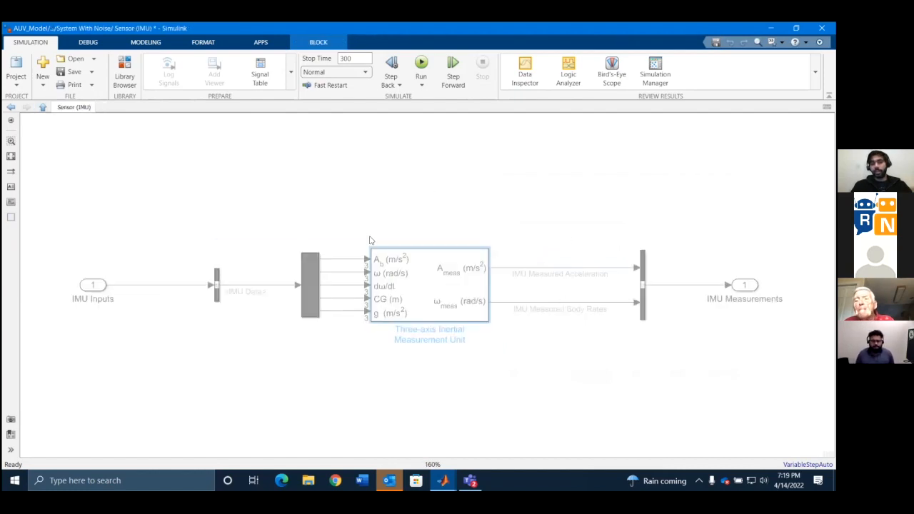
left_click(43, 107)
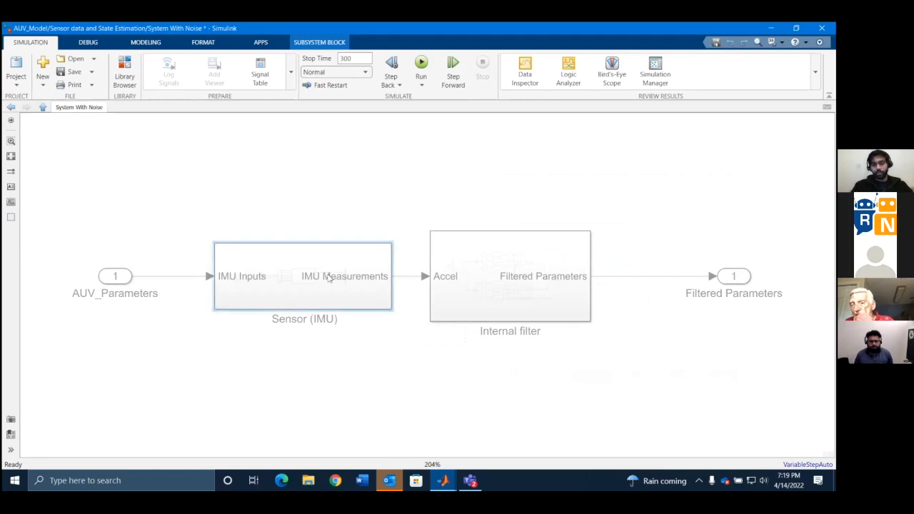
double_click(522, 313)
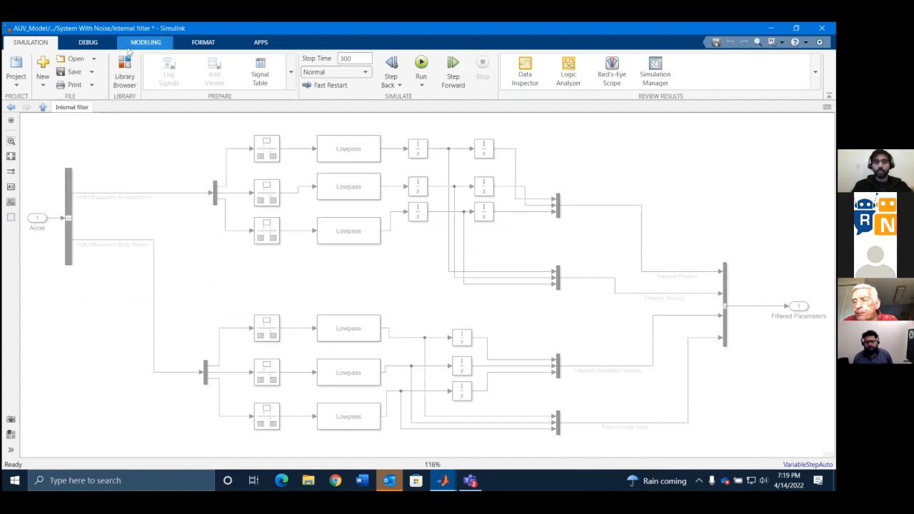
left_click(43, 107)
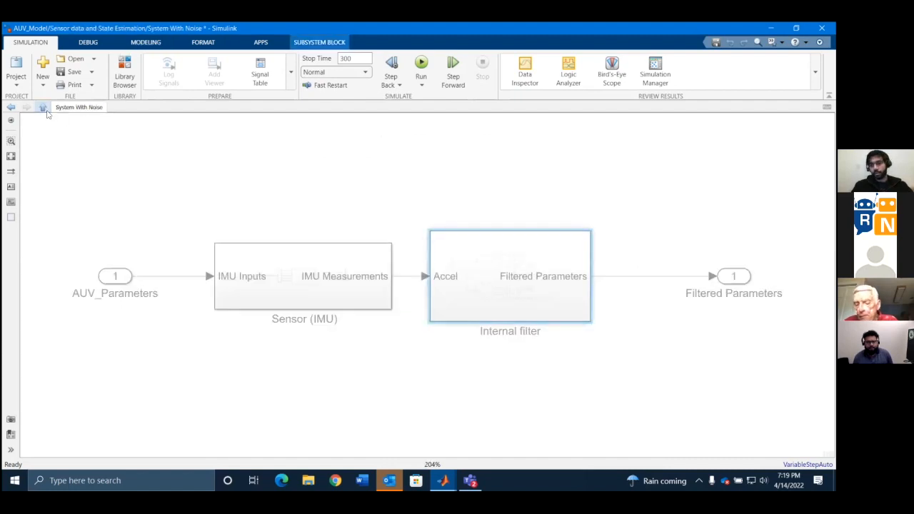
left_click(42, 107)
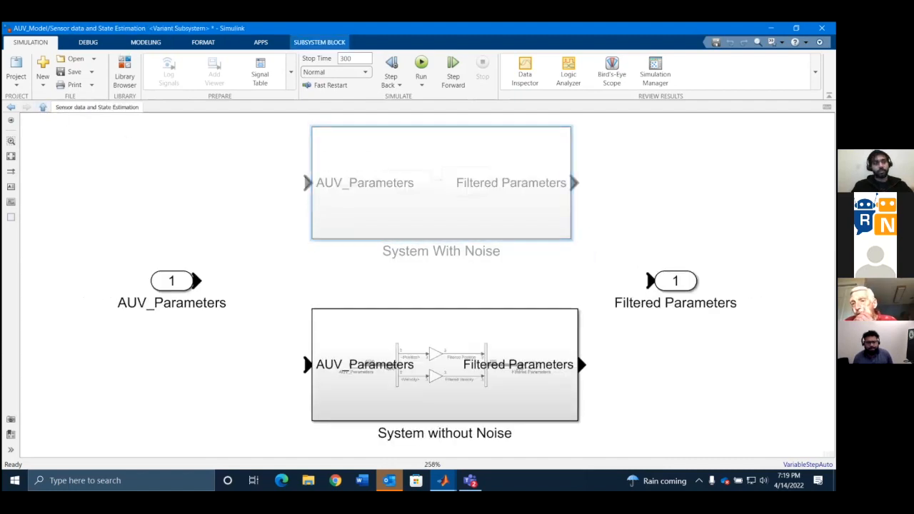
left_click(42, 107)
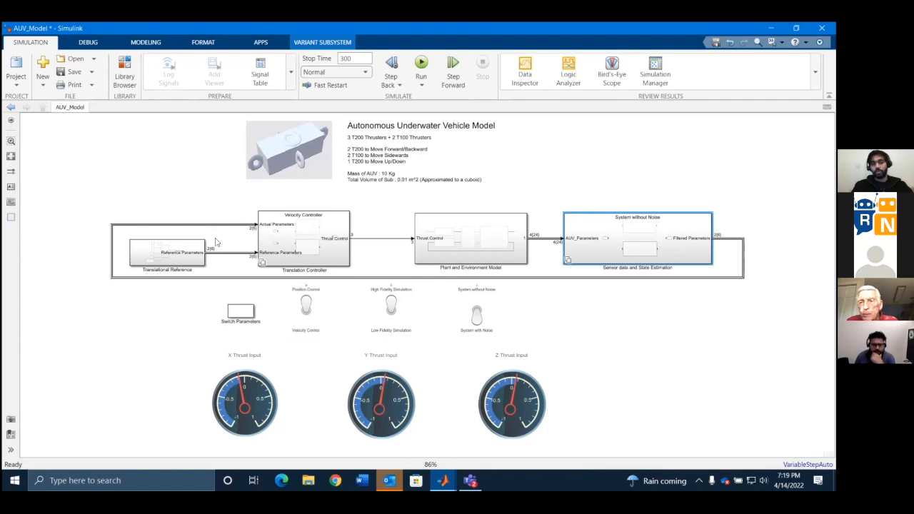
Inspect the Velocity Controller variant inside the Translation Controller, and return to the top level of AUV_Model
double_click(294, 243)
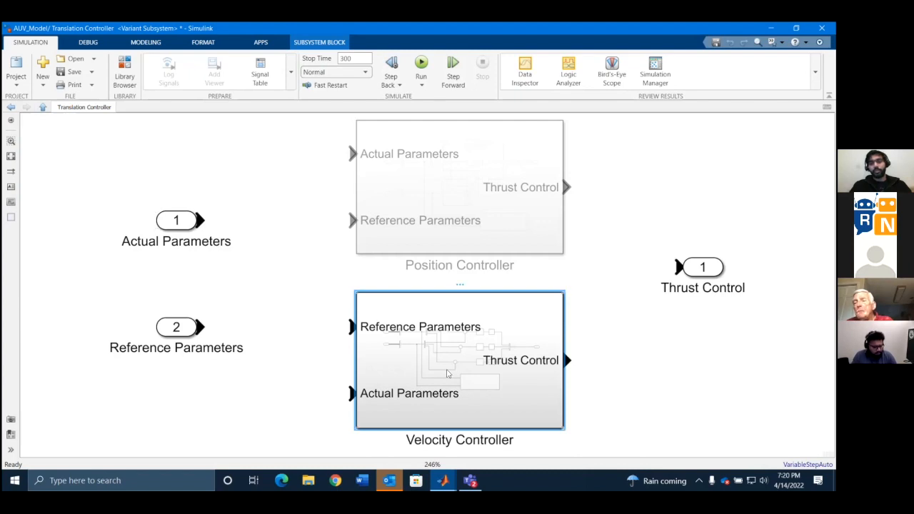
double_click(447, 373)
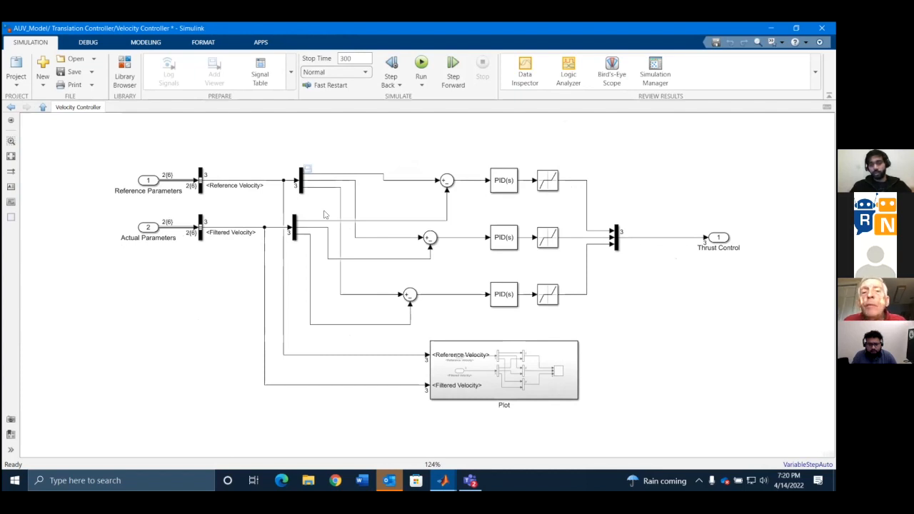
left_click(49, 112)
left_click(49, 112)
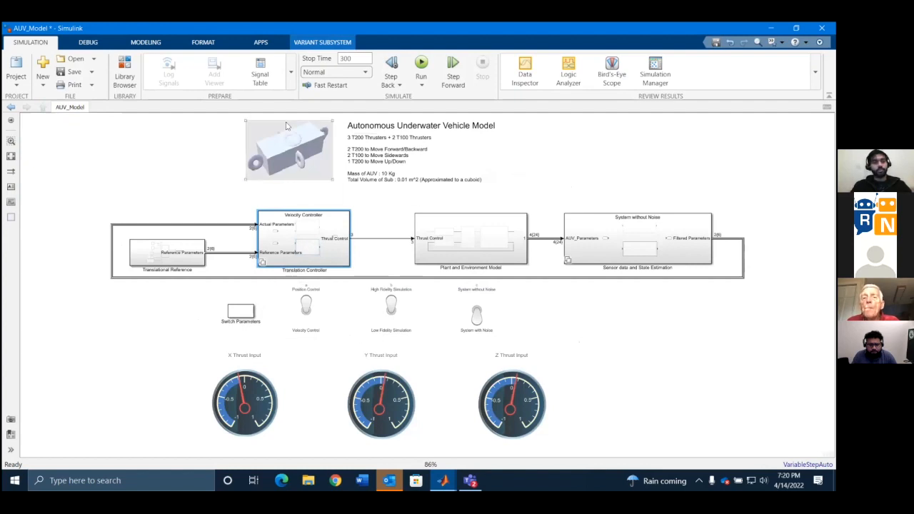
Switch to the presentation and advance to the Alternate Control Laws slide
key("alt+Tab")
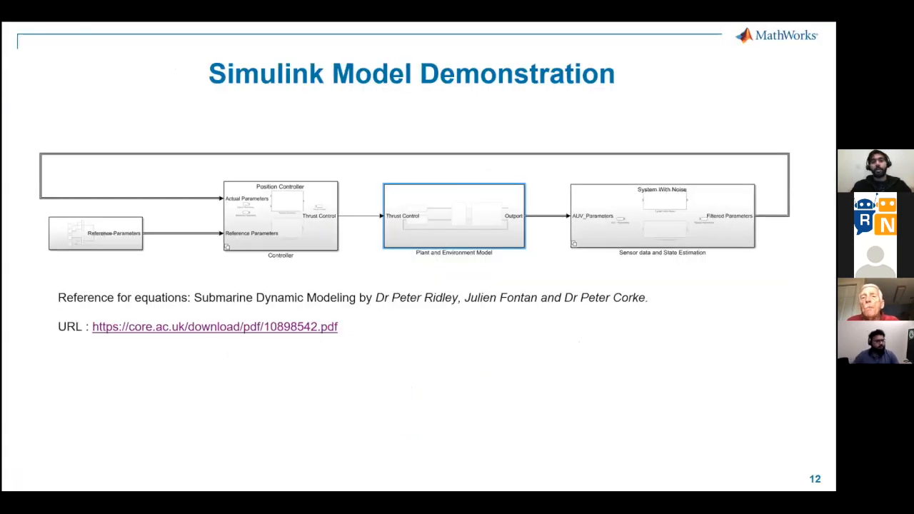
key("Right")
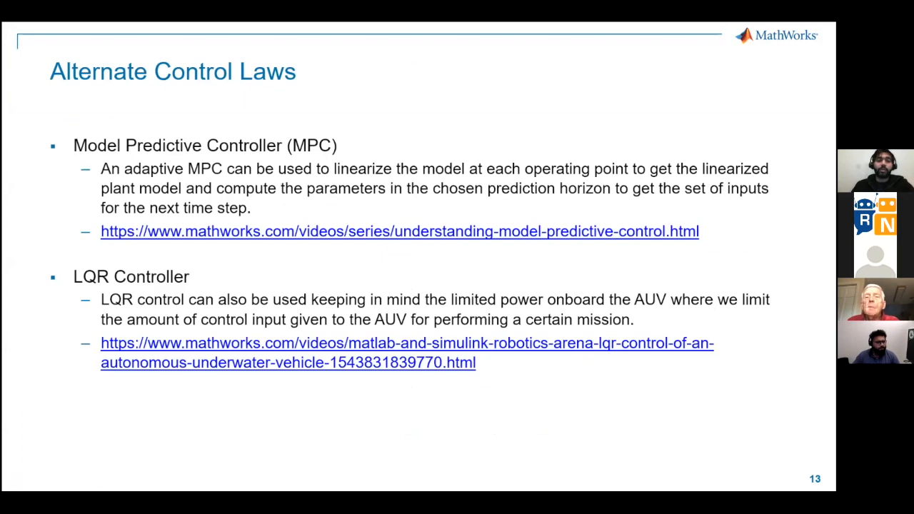
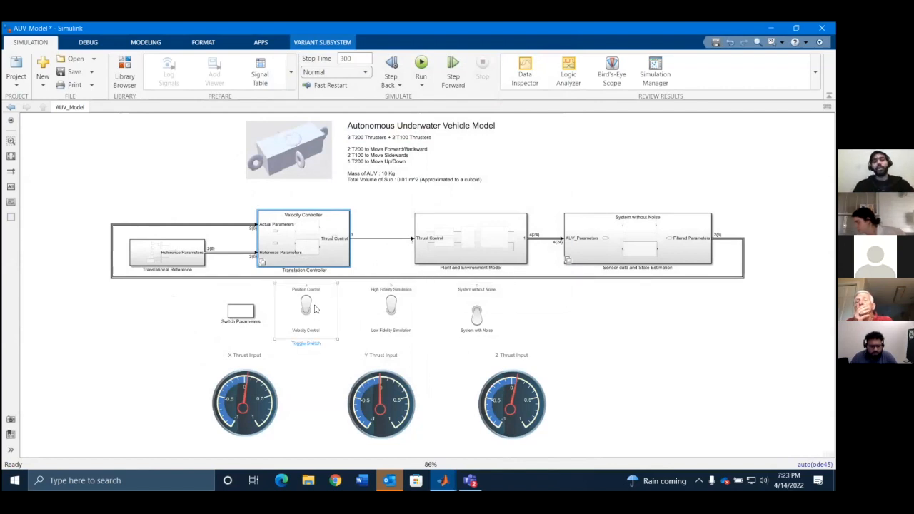
Set the toggle switches to Low Fidelity Simulation and Velocity Control, and update the model diagram
left_click(398, 310)
left_click(398, 309)
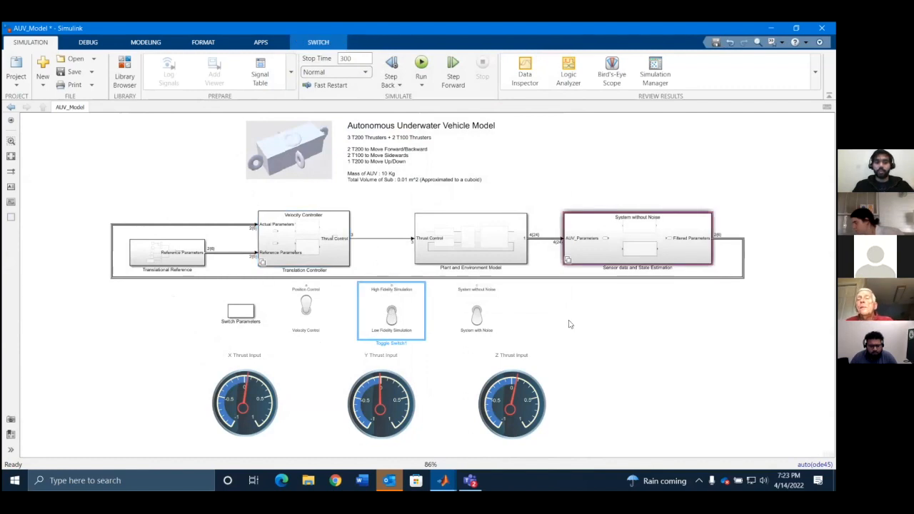
left_click(303, 322)
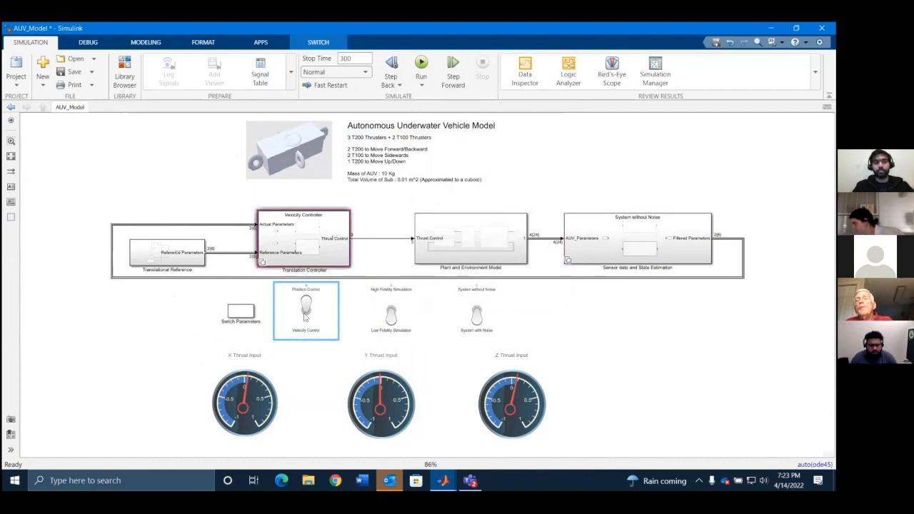
left_click(654, 322)
right_click(655, 322)
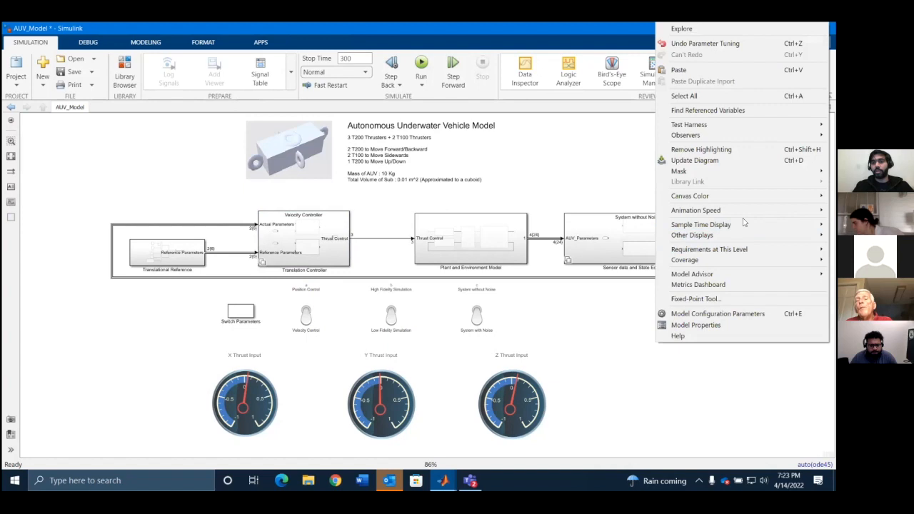
left_click(683, 161)
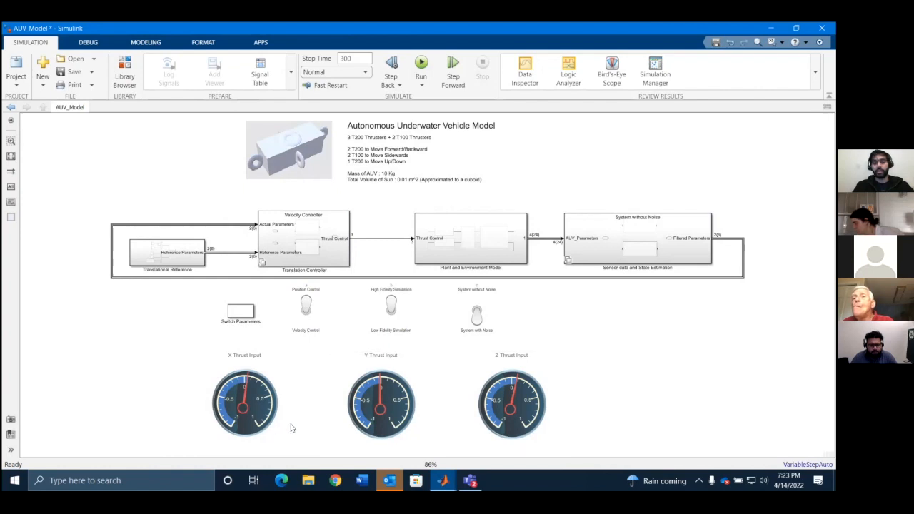
Run the AUV_Model simulation and bring the Scope and the Figure 1 vehicle animation into view
left_click(421, 63)
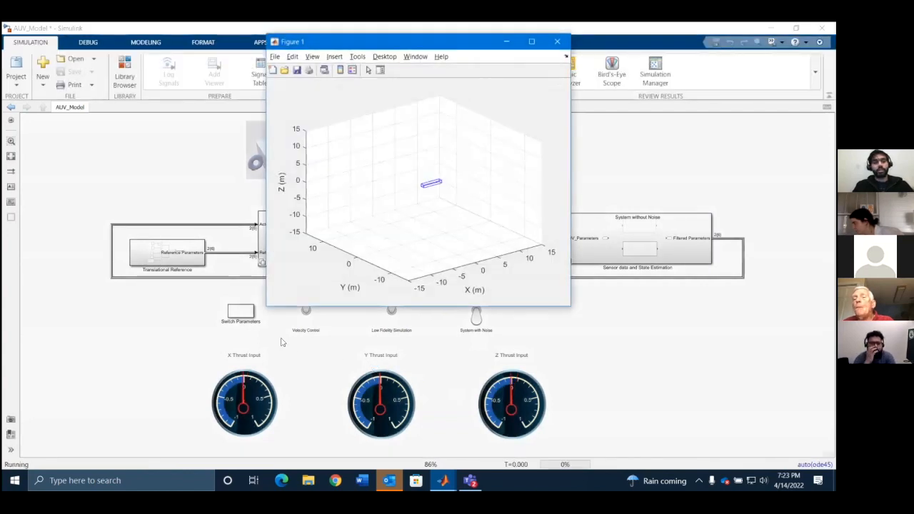
key("alt+Tab")
key("alt+Tab")
key("alt+Tab")
key("alt+Tab")
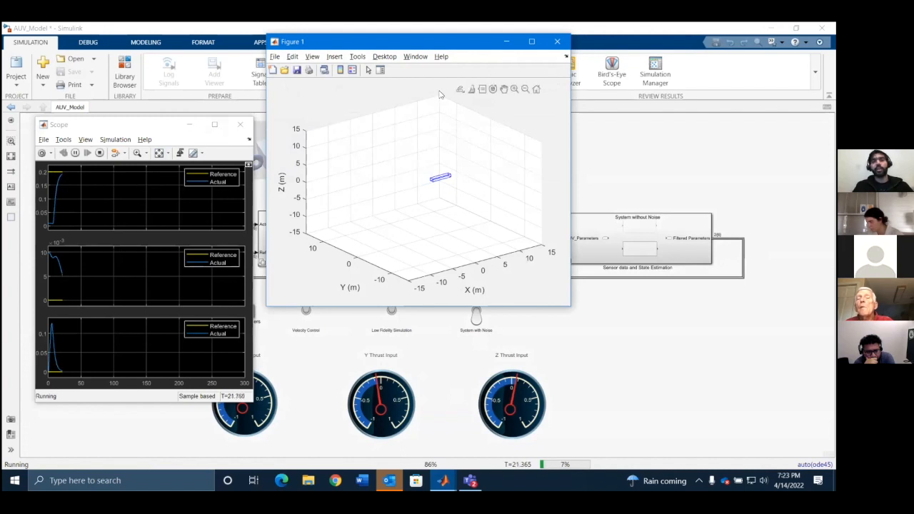
Stop the simulation and close the Figure 2 trajectory plot, moving the Figure 1 window off the toggle switches
left_click_drag(466, 39, 572, 166)
left_click(482, 68)
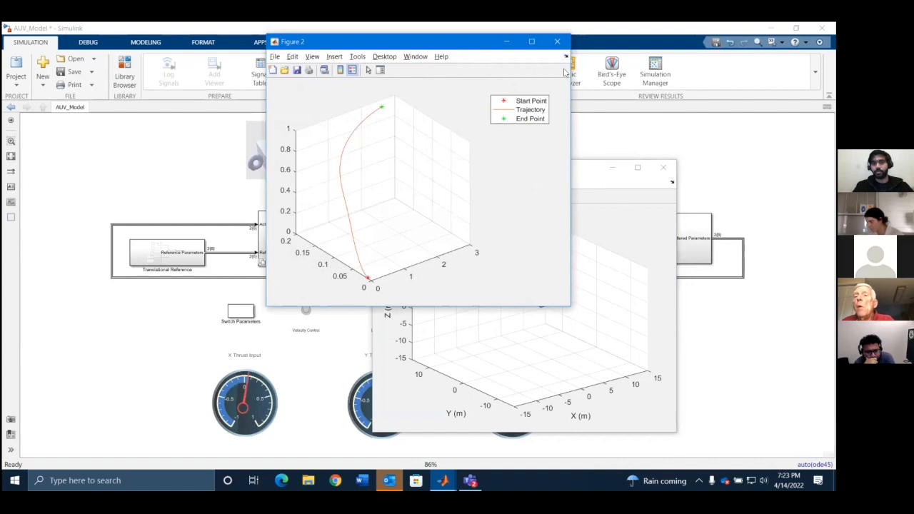
left_click(557, 41)
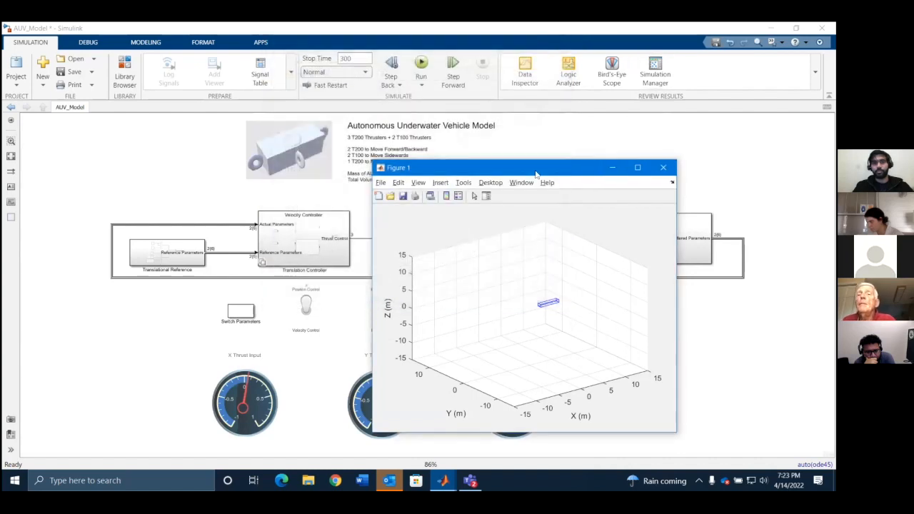
left_click_drag(589, 169, 264, 143)
Try to switch the model to low fidelity and velocity control again, and update the diagram
left_click(389, 319)
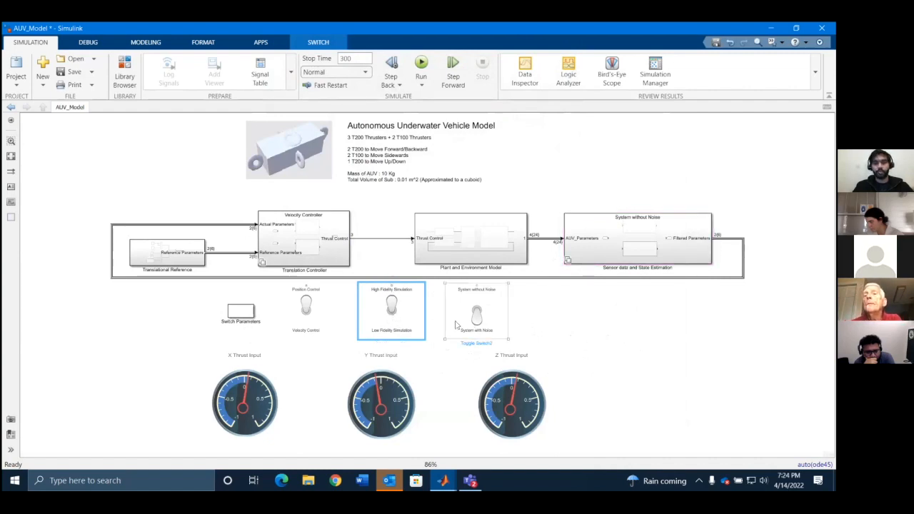
left_click(393, 314)
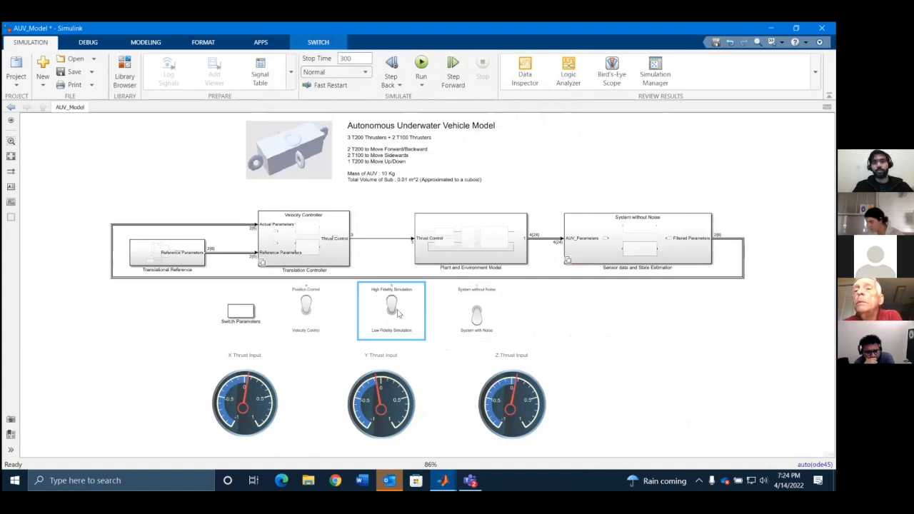
left_click(303, 301)
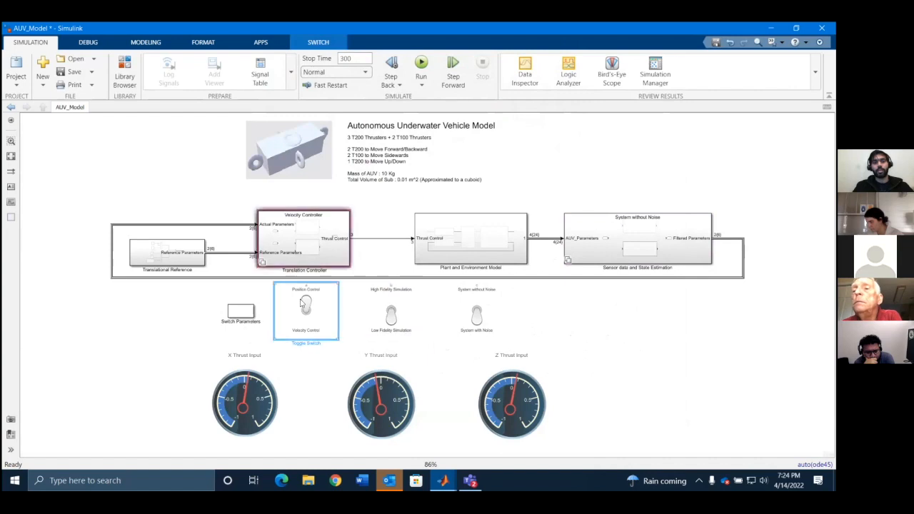
left_click(307, 311)
left_click(577, 351)
right_click(574, 350)
left_click(653, 166)
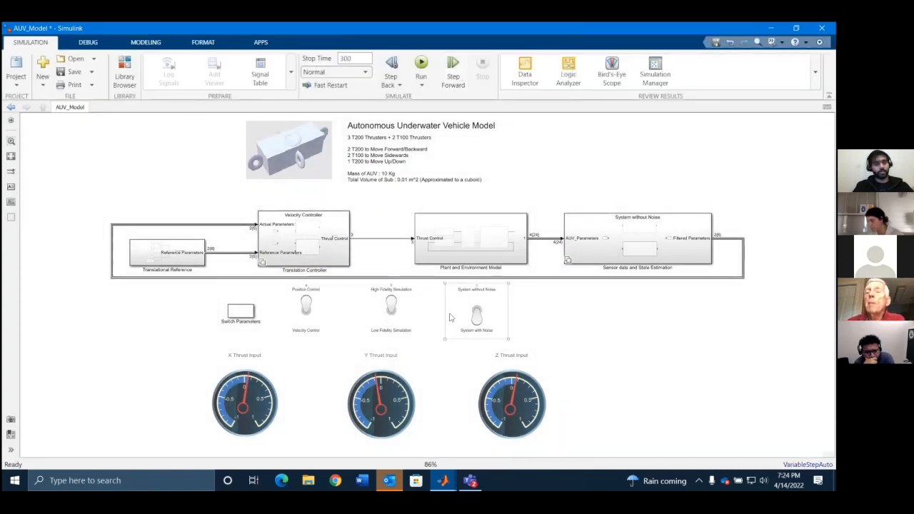
Flip the switches to Low Fidelity Simulation and Velocity Control without updating the diagram, and rerun the simulation
left_click(391, 303)
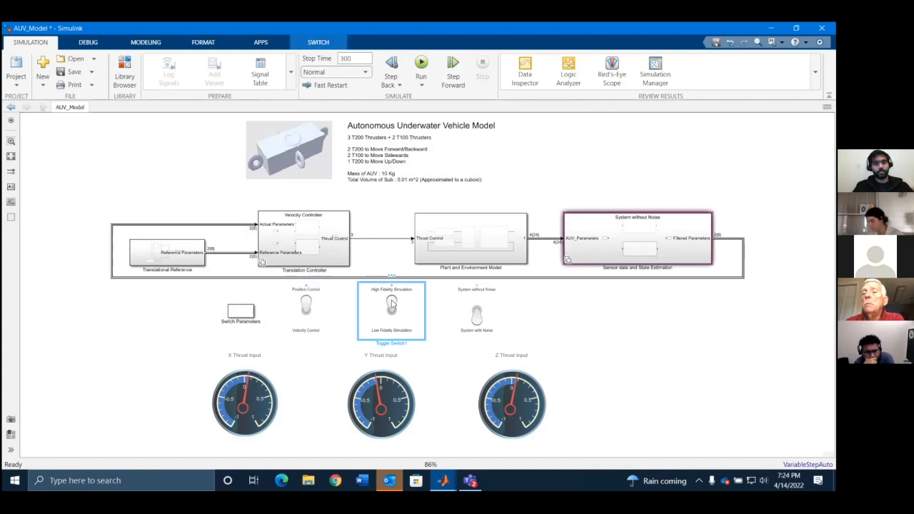
left_click(391, 303)
left_click(306, 307)
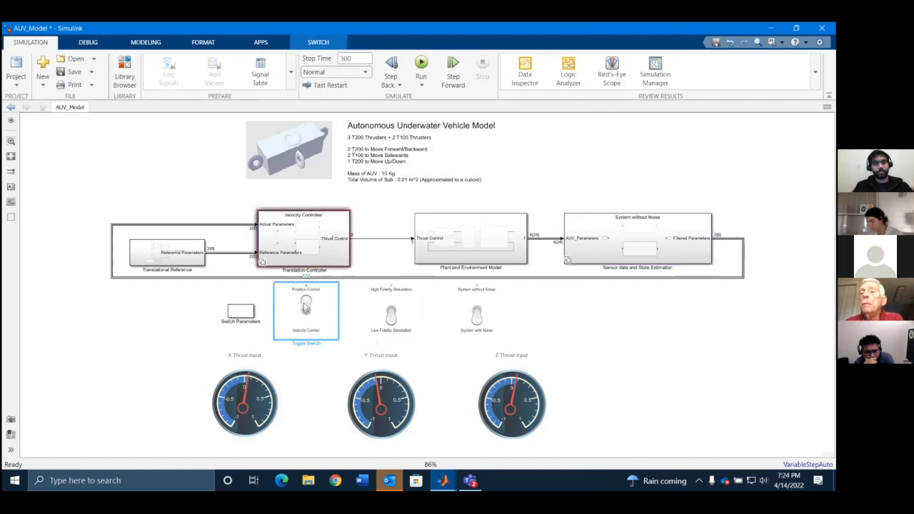
left_click(305, 307)
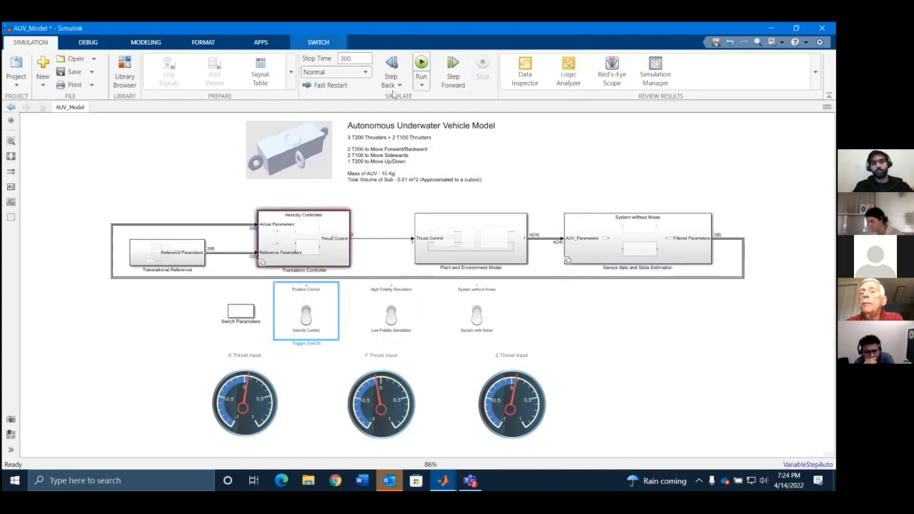
left_click(421, 66)
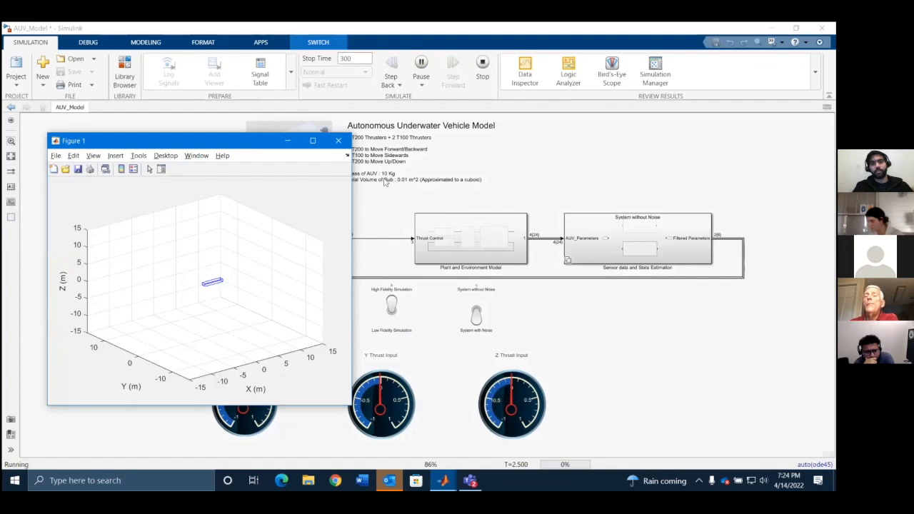
left_click_drag(236, 145, 619, 90)
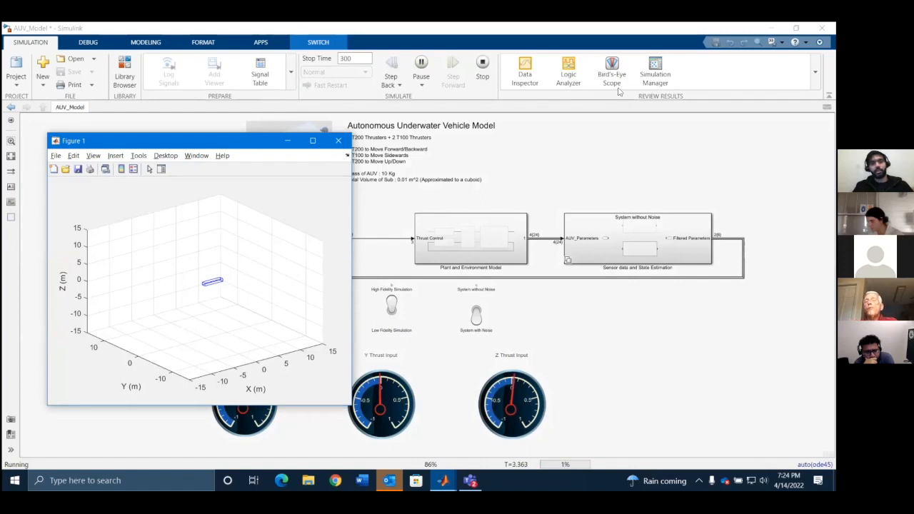
Bring up the Scope and the Figure 1 vehicle animation, arranging them side by side to watch the running simulation
key("alt+Tab")
key("alt+Tab")
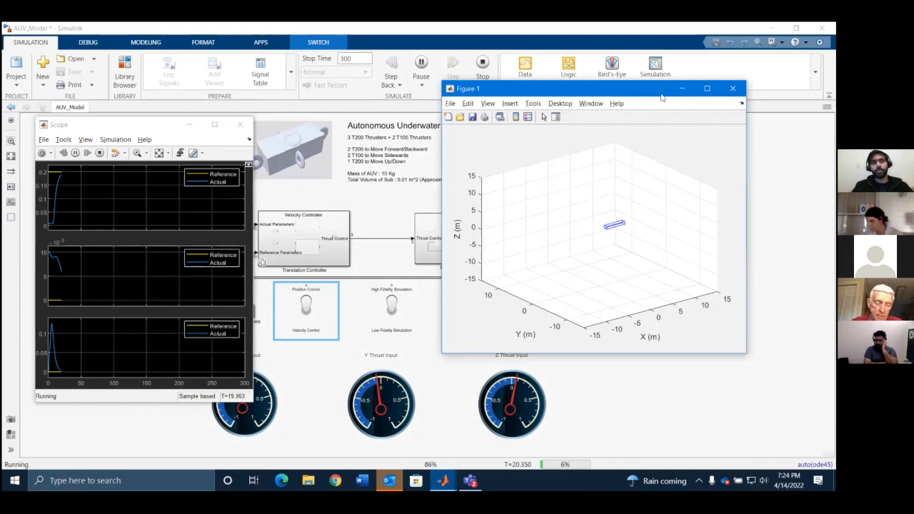
left_click_drag(661, 97, 739, 114)
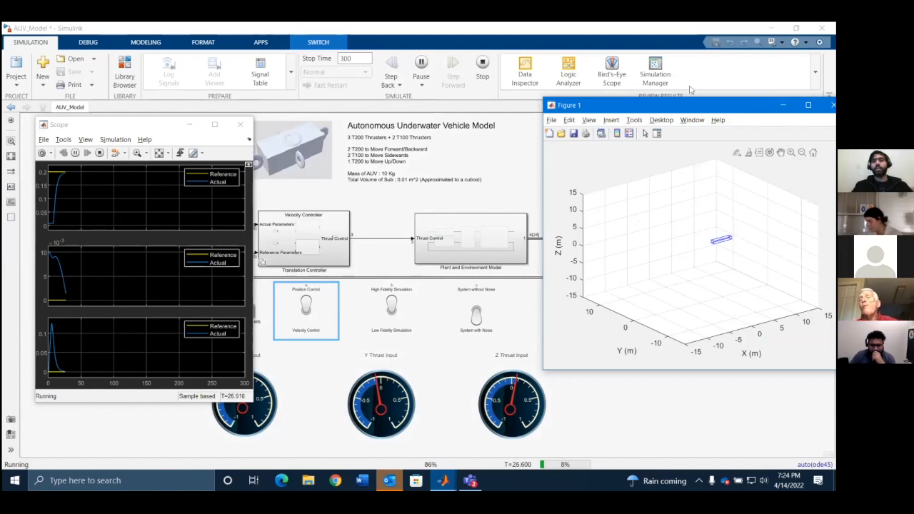
left_click_drag(682, 107, 644, 112)
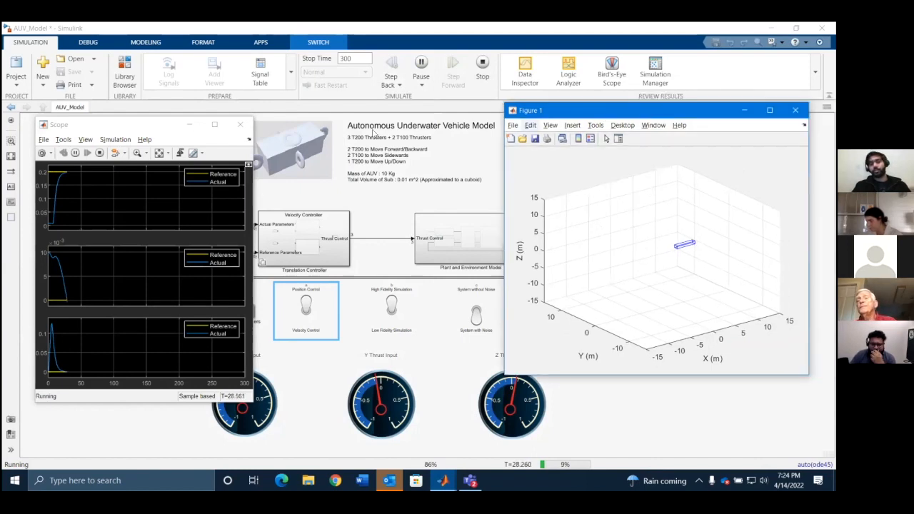
left_click_drag(134, 127, 134, 101)
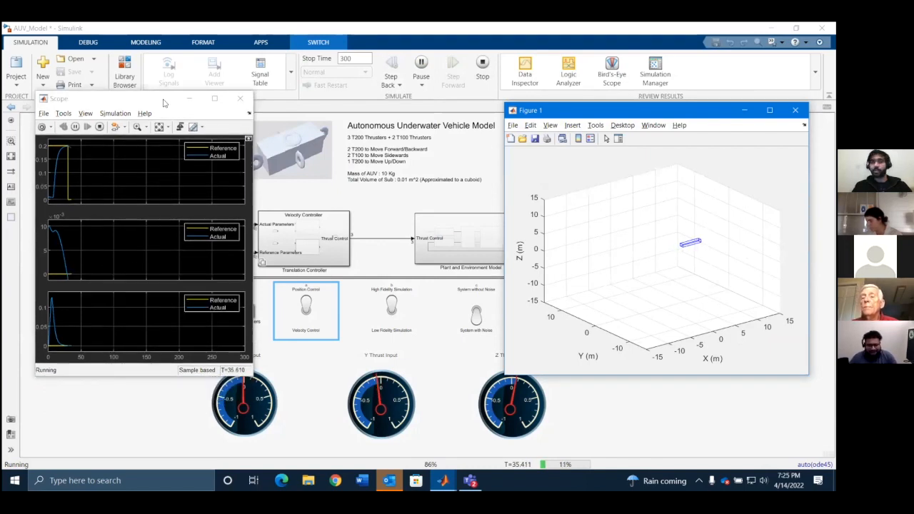
left_click_drag(163, 102, 158, 86)
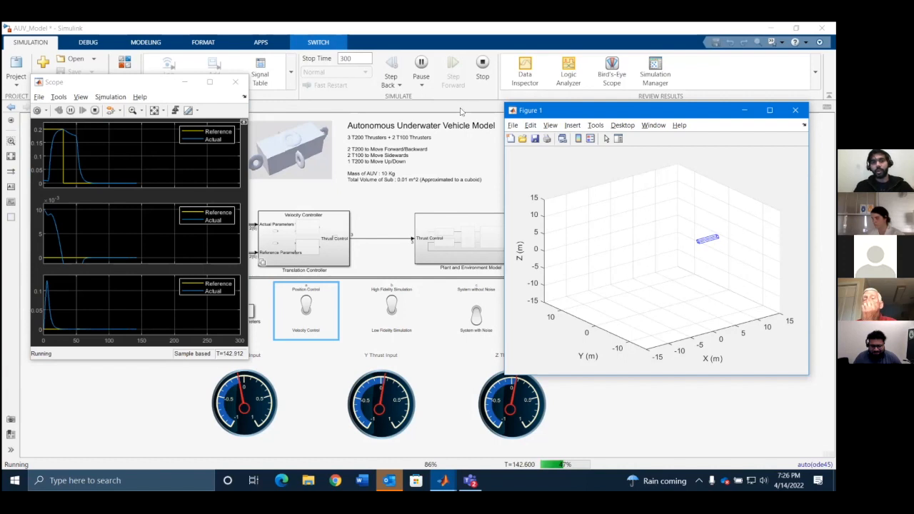
Stop the simulation, switch to the presentation's Key Takeaways slide and advance to the Robotics Arena Resources slide
left_click(484, 77)
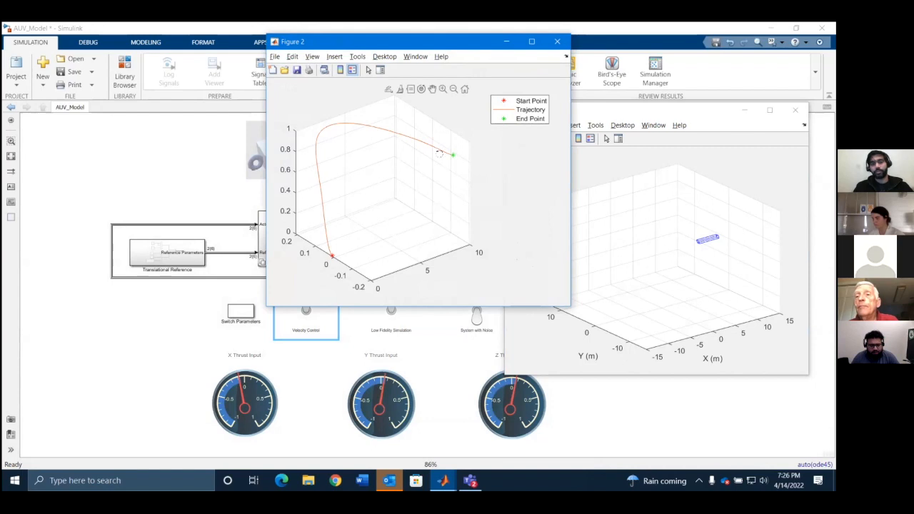
key("alt+Tab")
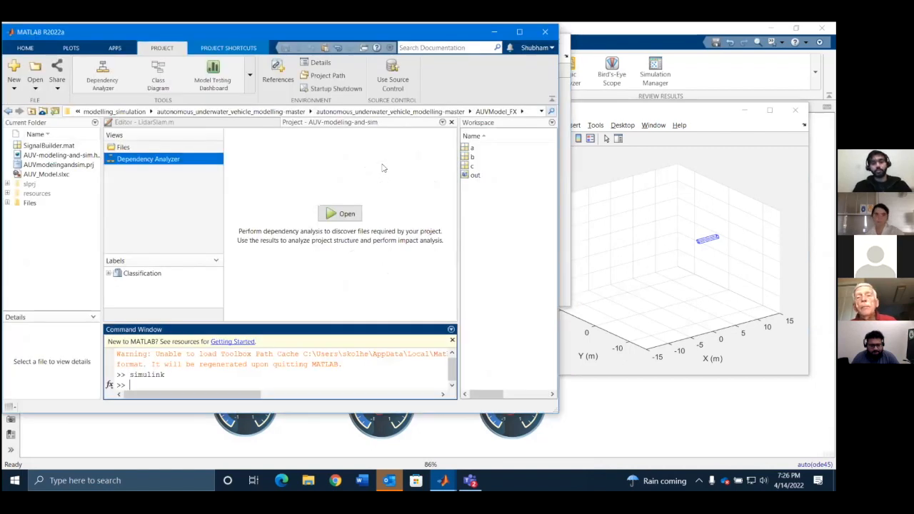
key("alt+Tab")
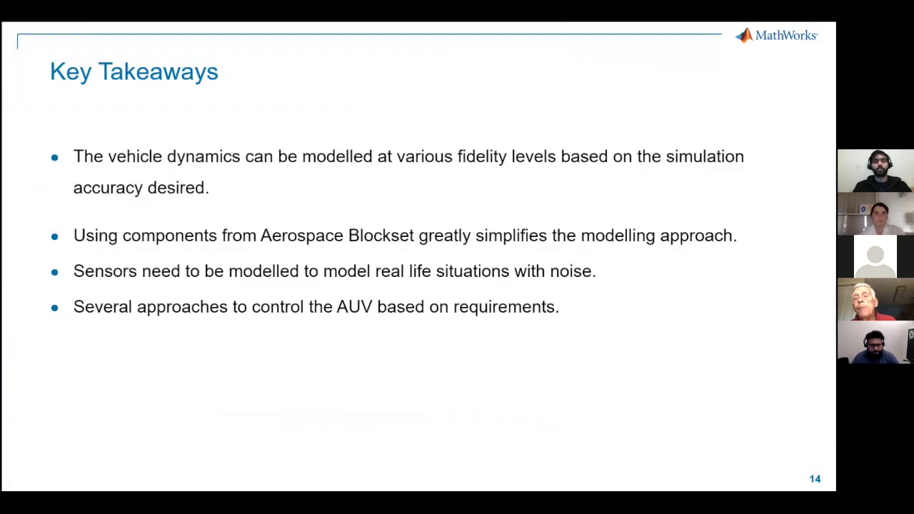
key("Right")
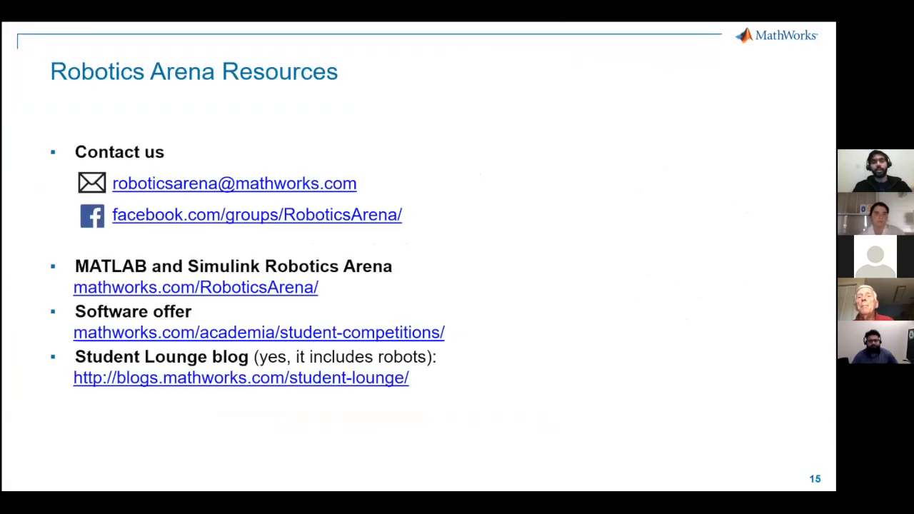
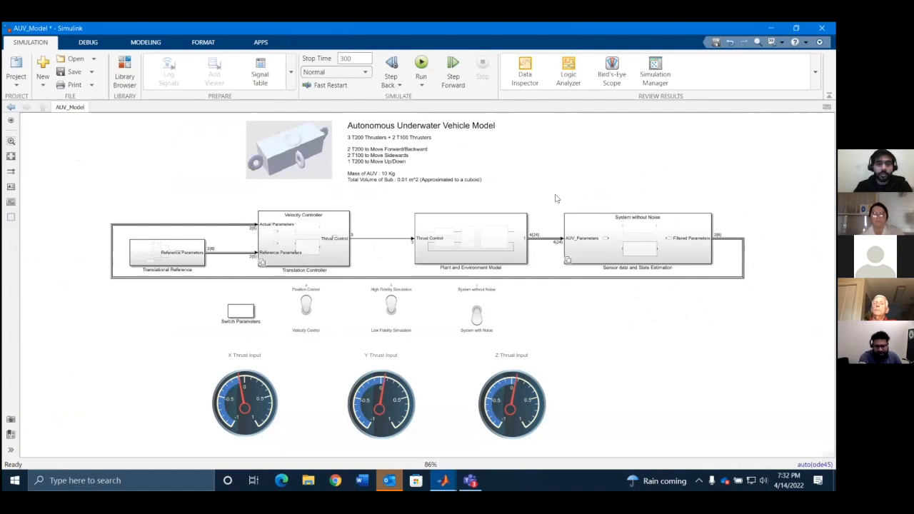
Open the Dynamics solver inside the Plant and Environment Model and select its 6DOF (Euler Angles) block for inspection
left_click(493, 242)
double_click(493, 242)
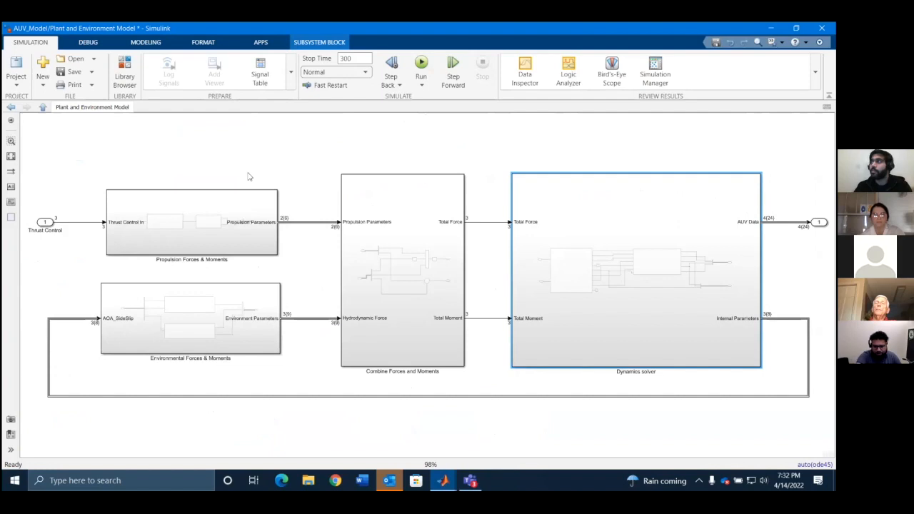
double_click(624, 319)
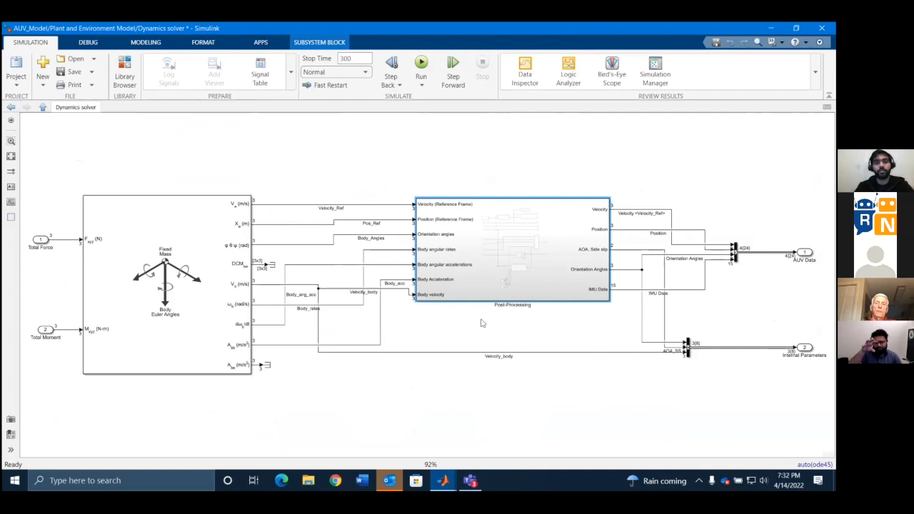
left_click(208, 305)
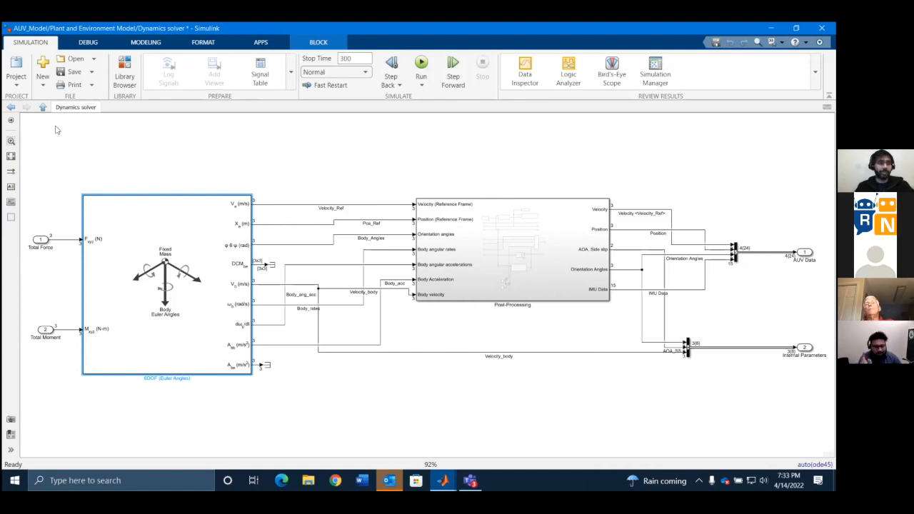
Return to the Plant and Environment Model and open PWM Signals to Thrust within the Propulsion Forces & Moments subsystem
left_click(42, 107)
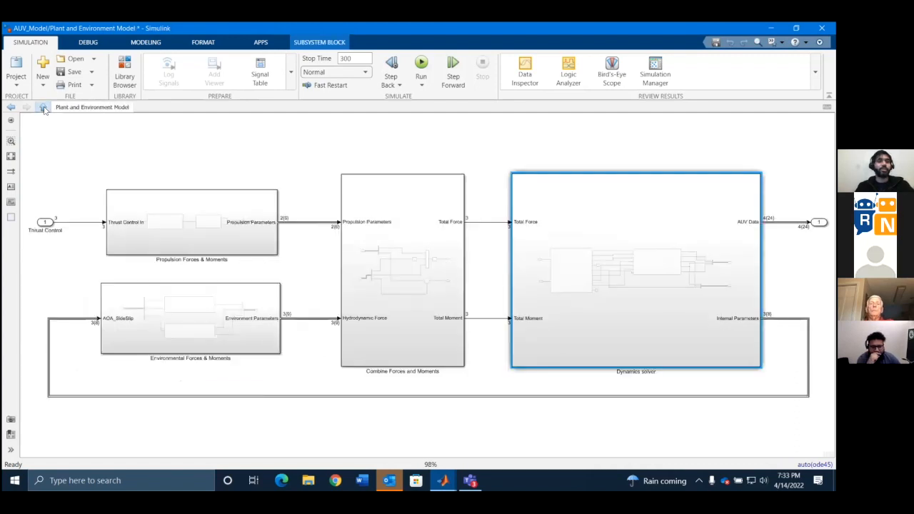
double_click(203, 248)
double_click(308, 307)
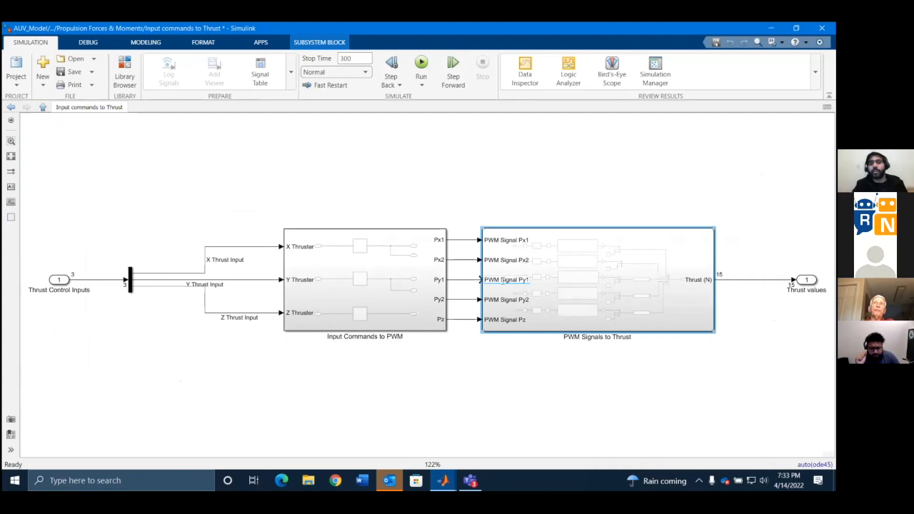
double_click(602, 265)
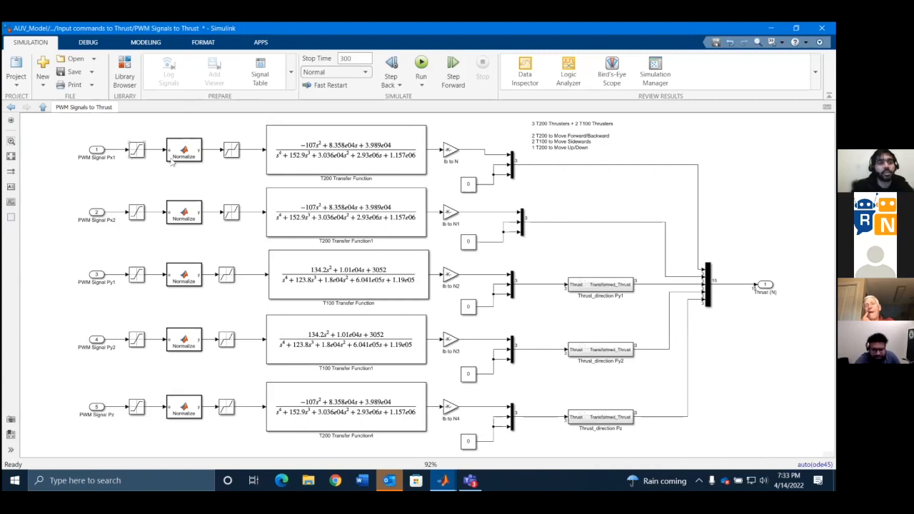
Open the Thrust_direction Py1 subsystem to examine its thrust rotation blocks, and return to PWM Signals to Thrust
left_click(607, 285)
double_click(607, 286)
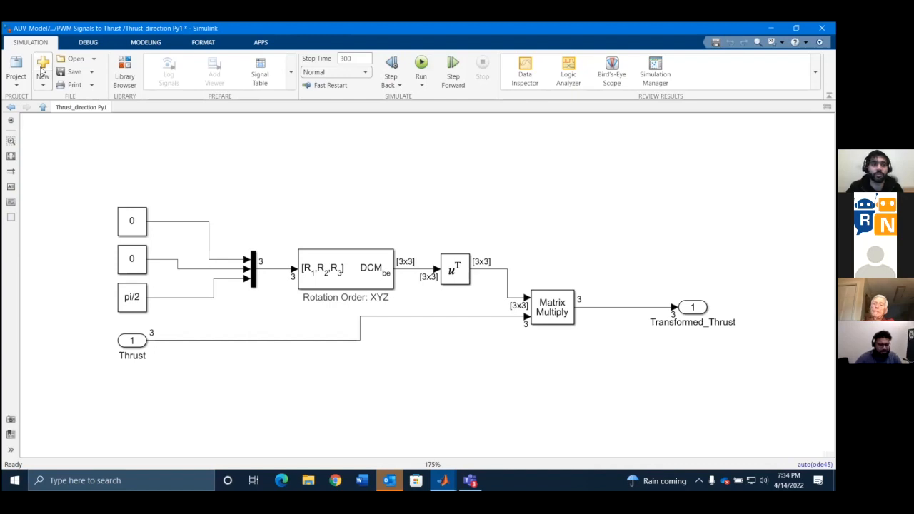
left_click(43, 107)
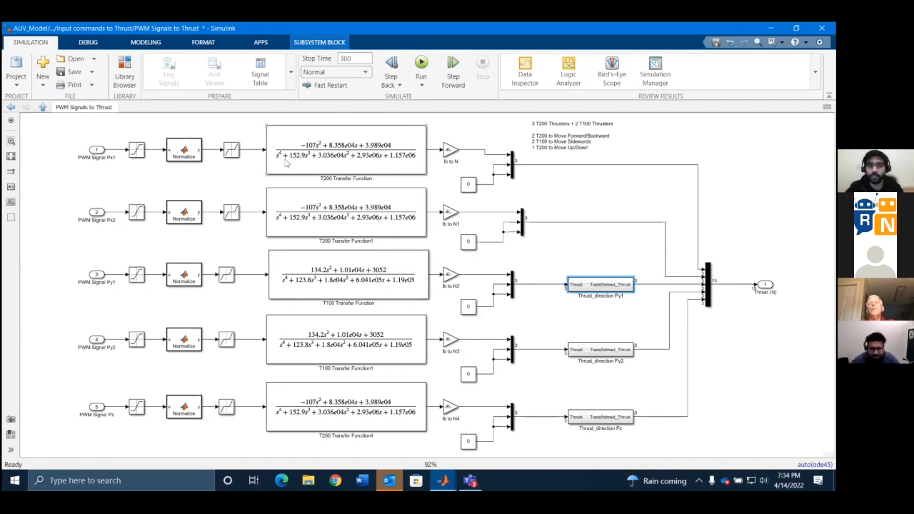
Point out the mux blocks on the Px1 and Py1 thrust lines, and switch to the PowerPoint presentation
left_click(512, 166)
left_click(512, 284)
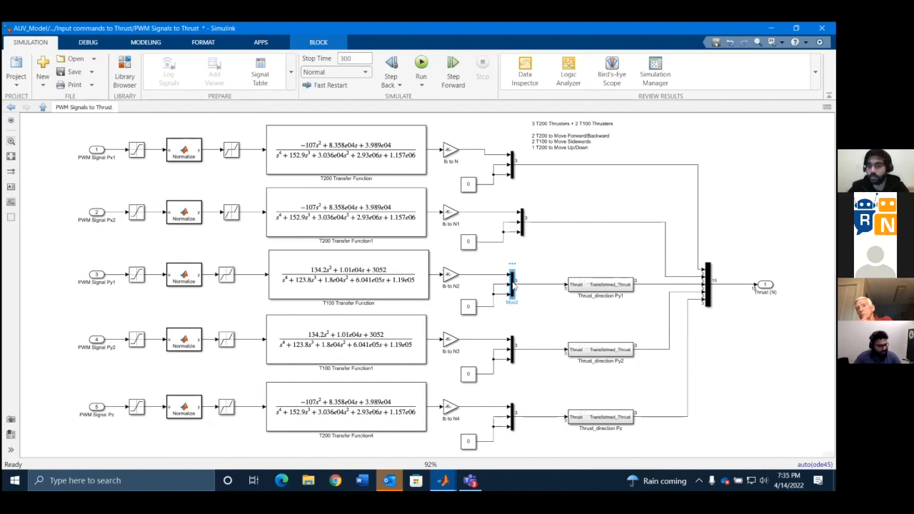
left_click(512, 282)
left_click(553, 325)
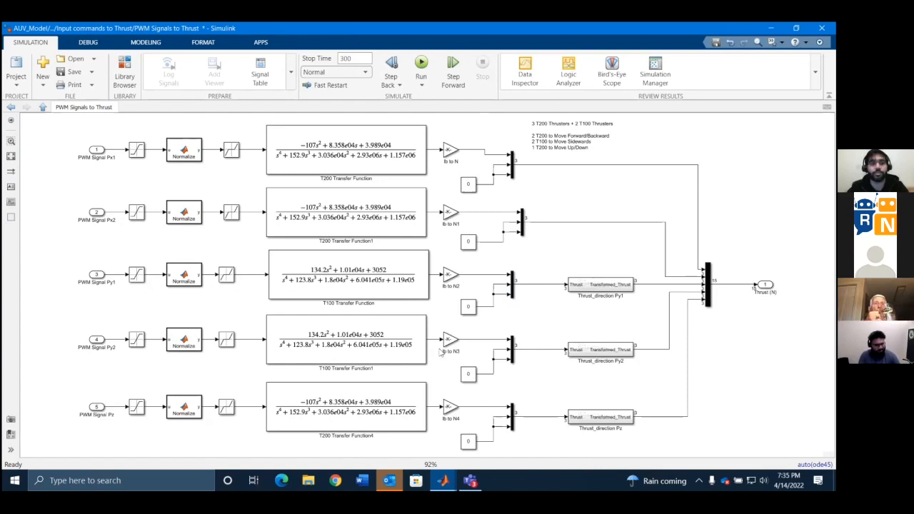
key("alt+Tab")
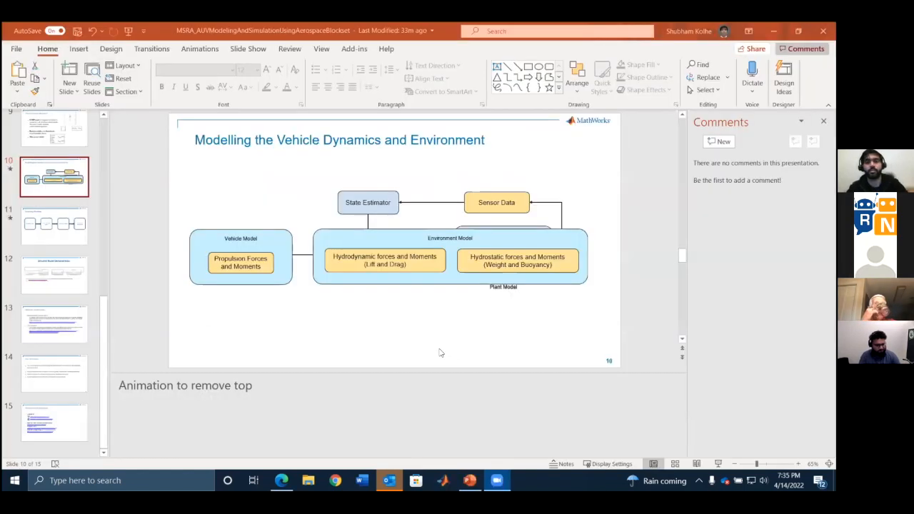